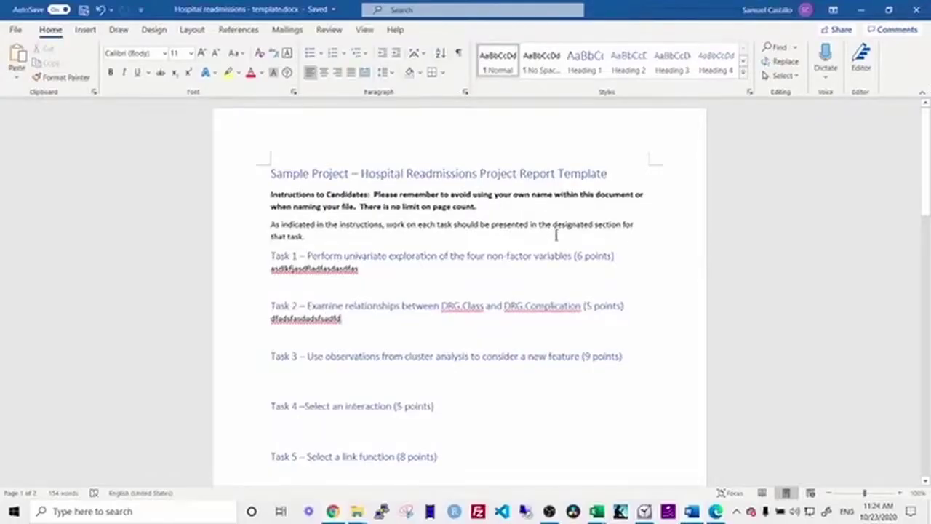
- Check the running timers in Alarms & Clock, including Timer (2) at 05:15:00, then switch to OBS
{"action": "key", "text": "alt+Tab"}
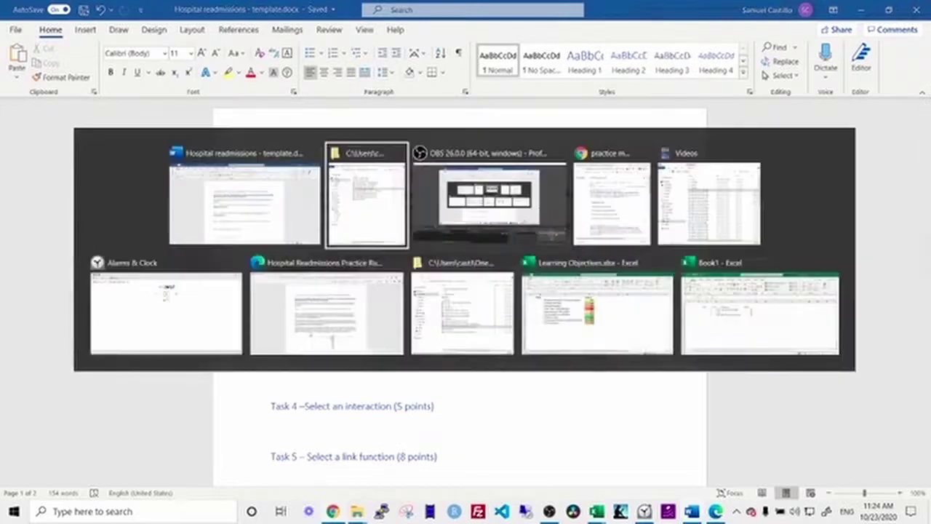
{"action": "key", "text": "alt+Tab"}
{"action": "key", "text": "alt+Tab"}
{"action": "key", "text": "alt+Tab"}
{"action": "key", "text": "alt+Tab"}
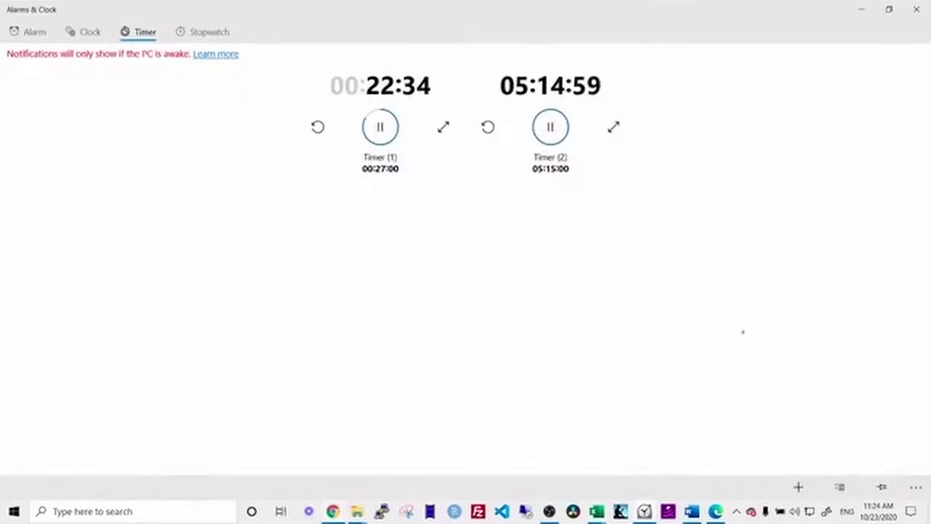
{"action": "key", "text": "alt+Tab"}
{"action": "key", "text": "alt+Tab"}
{"action": "key", "text": "Tab"}
{"action": "key", "text": "Tab"}
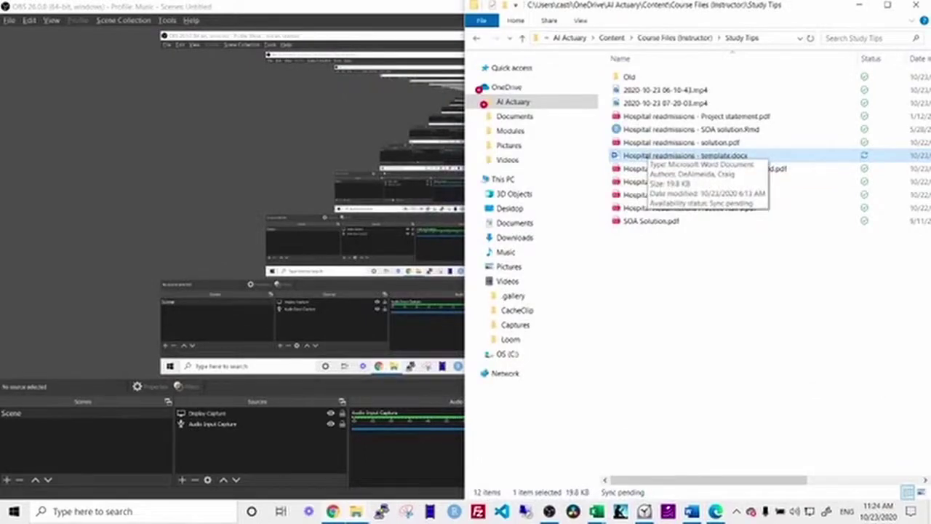
- Replace the Word template's Task 1 and Task 2 placeholder answers with 'kjasldkfjdsa' and 'adlkfjdfslafd'
{"action": "key", "text": "alt+Tab"}
{"action": "key", "text": "Tab"}
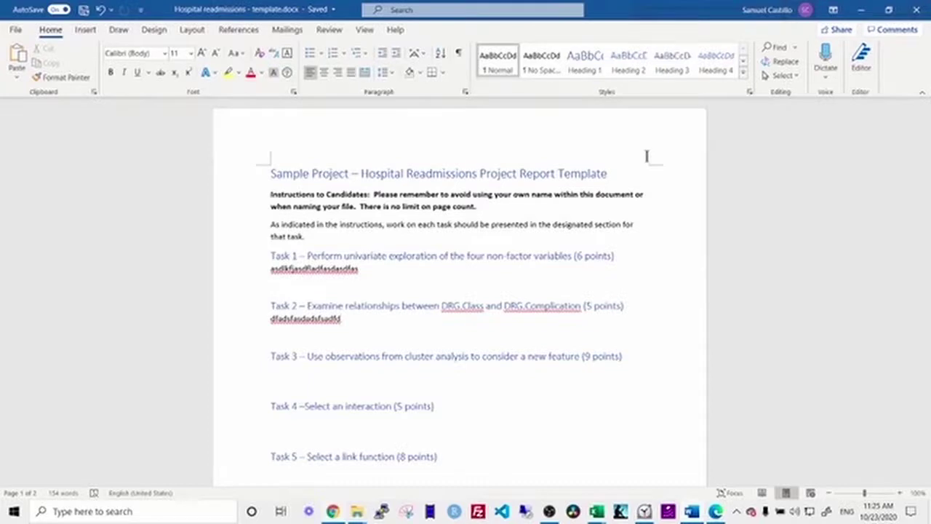
{"action": "scroll", "coordinate": [567, 250], "scroll_direction": "down", "scroll_amount": 5}
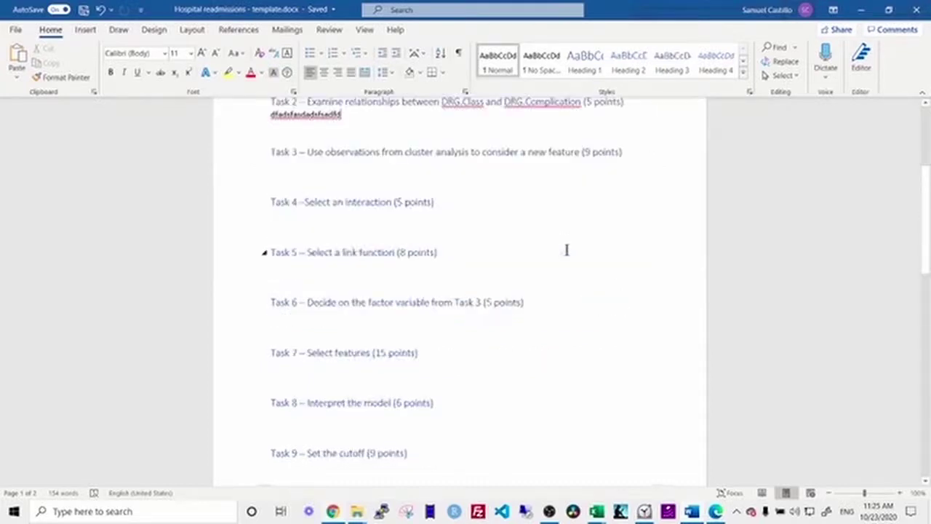
{"action": "scroll", "coordinate": [568, 250], "scroll_direction": "up", "scroll_amount": 3}
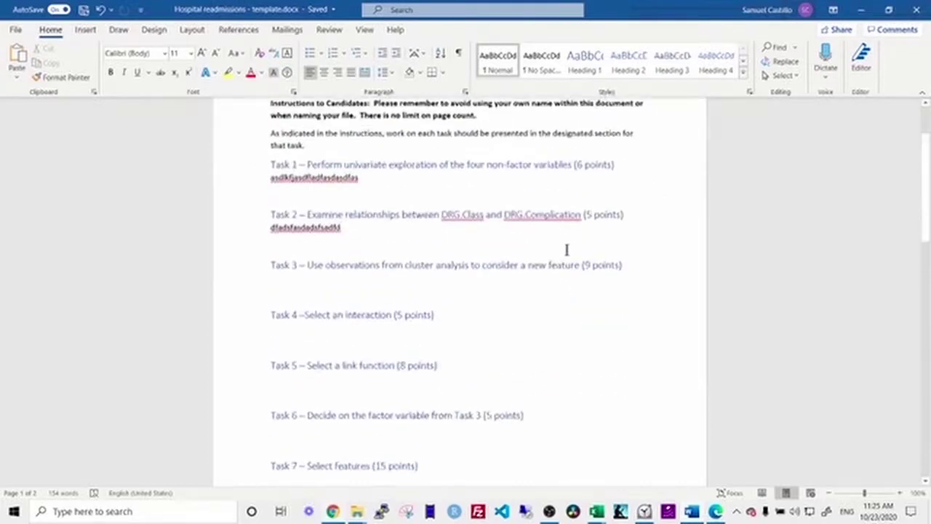
{"action": "double_click", "coordinate": [327, 179]}
{"action": "type", "text": "kjasldkfjdsa"}
{"action": "double_click", "coordinate": [307, 228]}
{"action": "type", "text": "adlkfjdfslafd"}
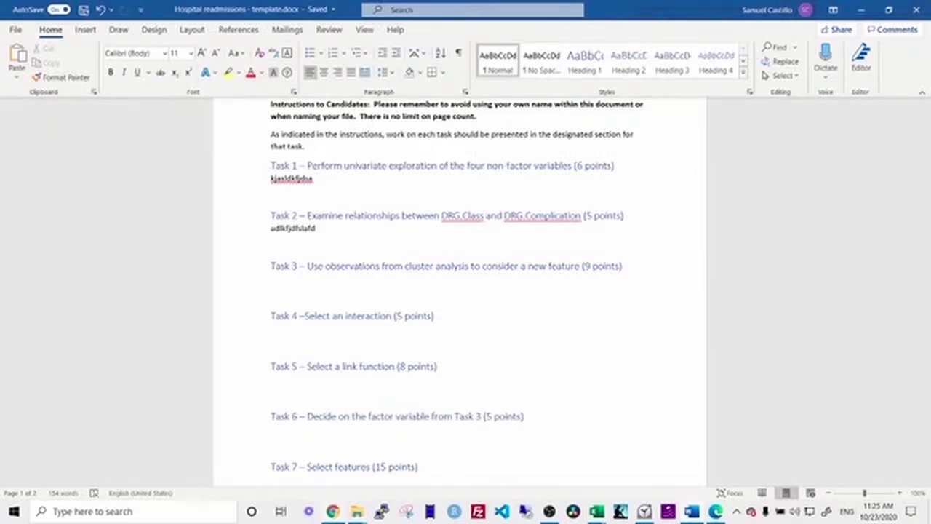
{"action": "key", "text": "alt+Tab"}
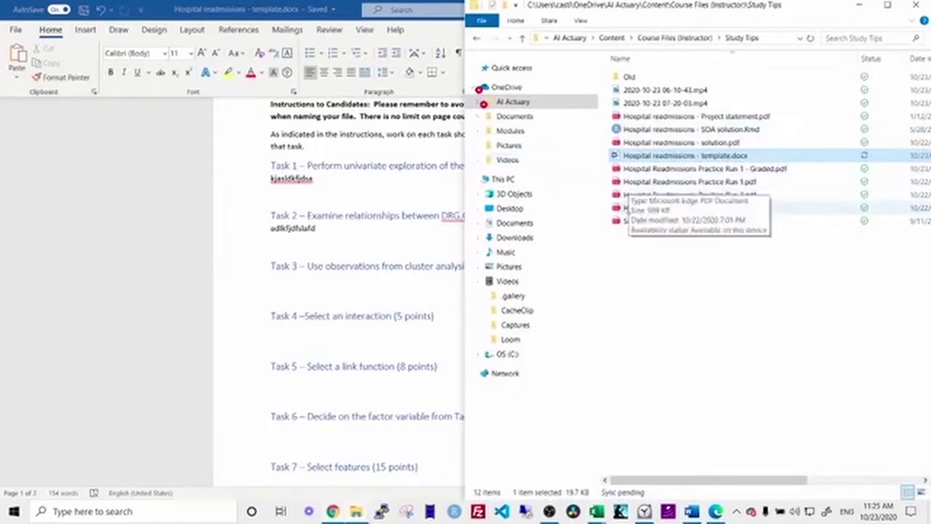
- Open SOA Solution.pdf in Edge and snap it to the left half of the screen
{"action": "double_click", "coordinate": [649, 220]}
{"action": "key", "text": "alt+Tab"}
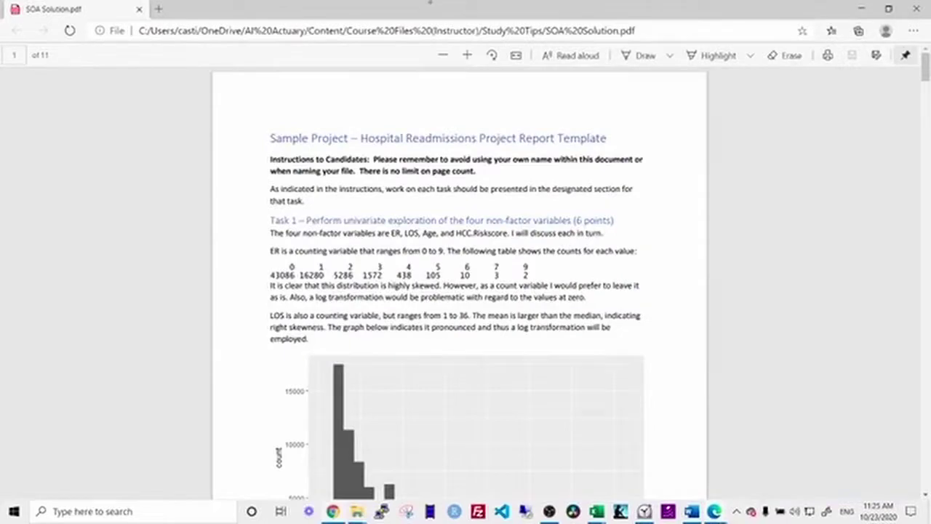
{"action": "key", "text": "super+Left"}
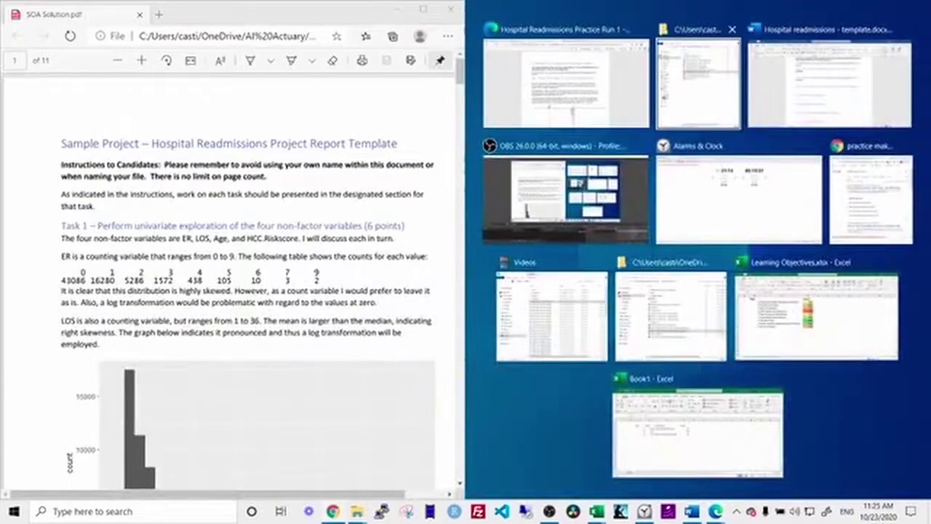
- Place Study Tips on the right and open Practice Run 1.pdf in its own right-half window
{"action": "left_click", "coordinate": [699, 84]}
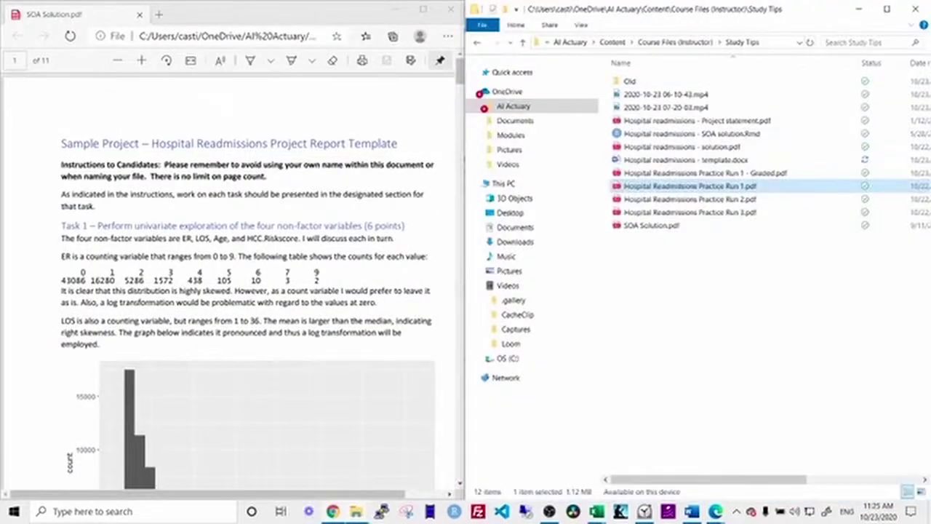
{"action": "double_click", "coordinate": [687, 186]}
{"action": "left_click_drag", "start_coordinate": [229, 15], "coordinate": [928, 16]}
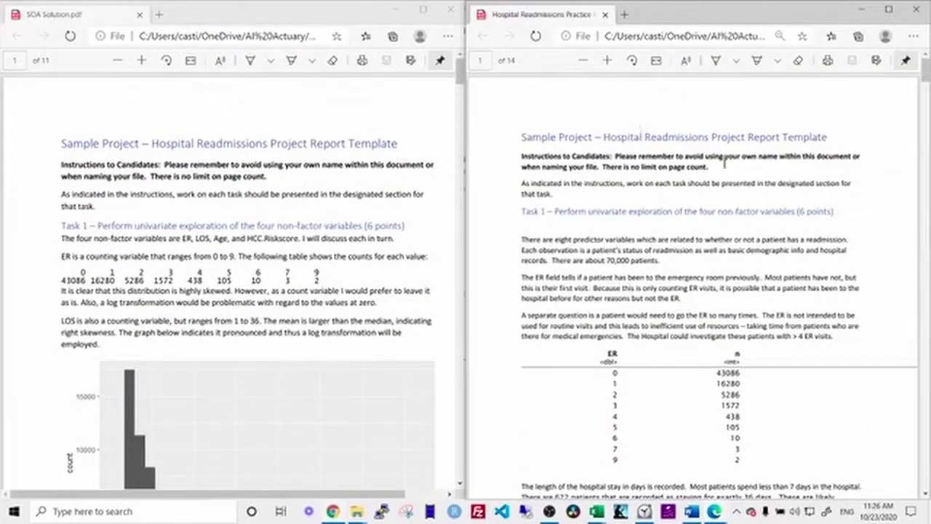
{"action": "key", "text": "alt+Tab"}
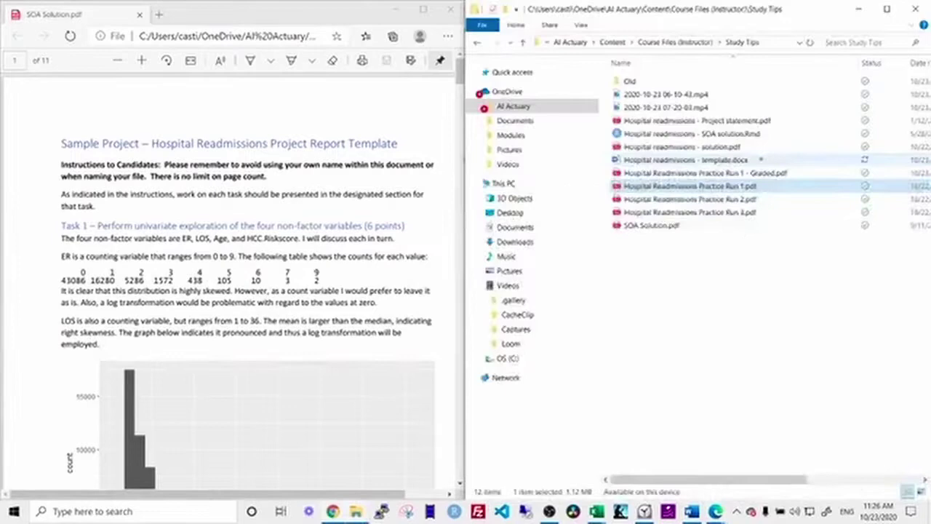
{"action": "key", "text": "Return"}
{"action": "scroll", "coordinate": [689, 226], "scroll_direction": "down", "scroll_amount": 10}
{"action": "scroll", "coordinate": [688, 226], "scroll_direction": "up", "scroll_amount": 8}
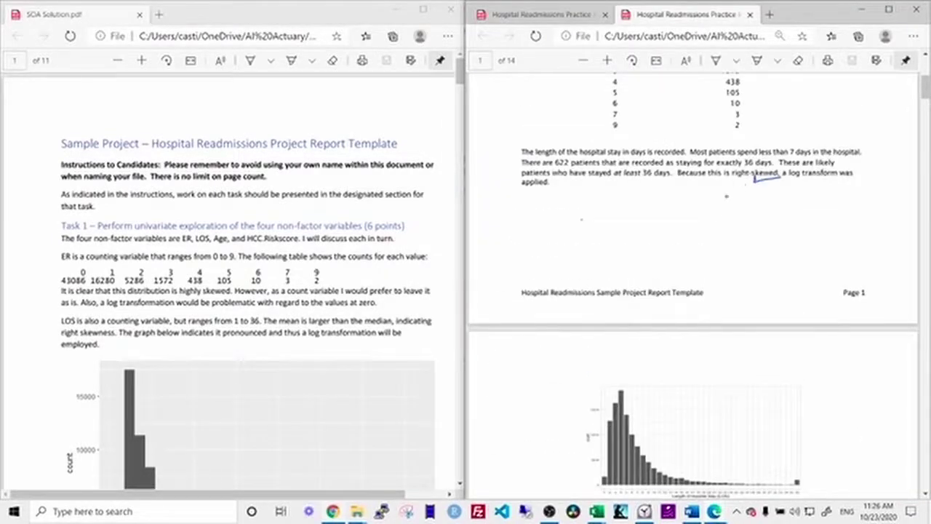
{"action": "scroll", "coordinate": [726, 197], "scroll_direction": "up", "scroll_amount": 3}
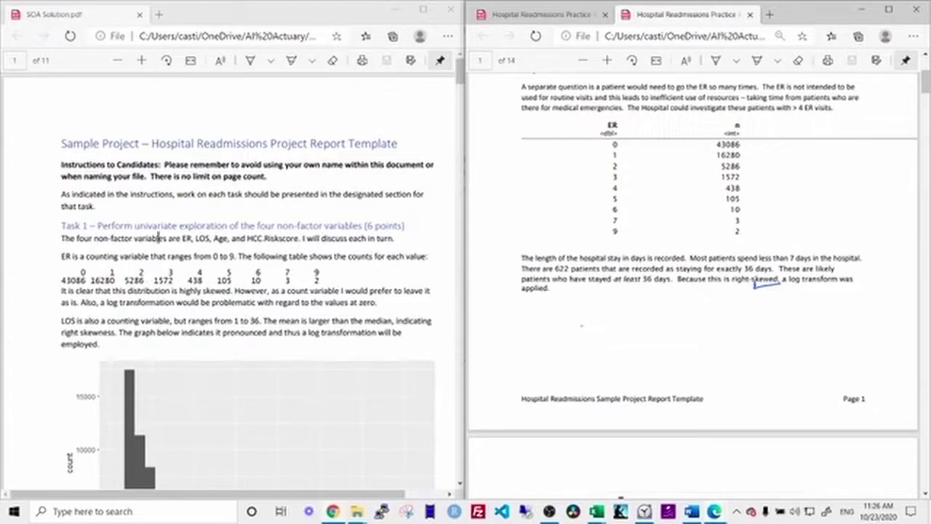
{"action": "scroll", "coordinate": [244, 278], "scroll_direction": "down", "scroll_amount": 3}
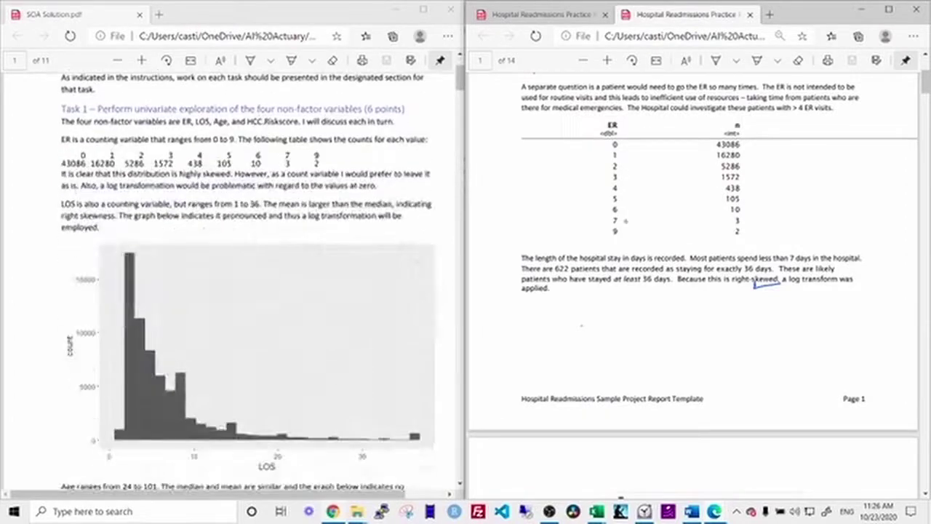
{"action": "scroll", "coordinate": [625, 220], "scroll_direction": "down", "scroll_amount": 2}
{"action": "scroll", "coordinate": [625, 220], "scroll_direction": "up", "scroll_amount": 3}
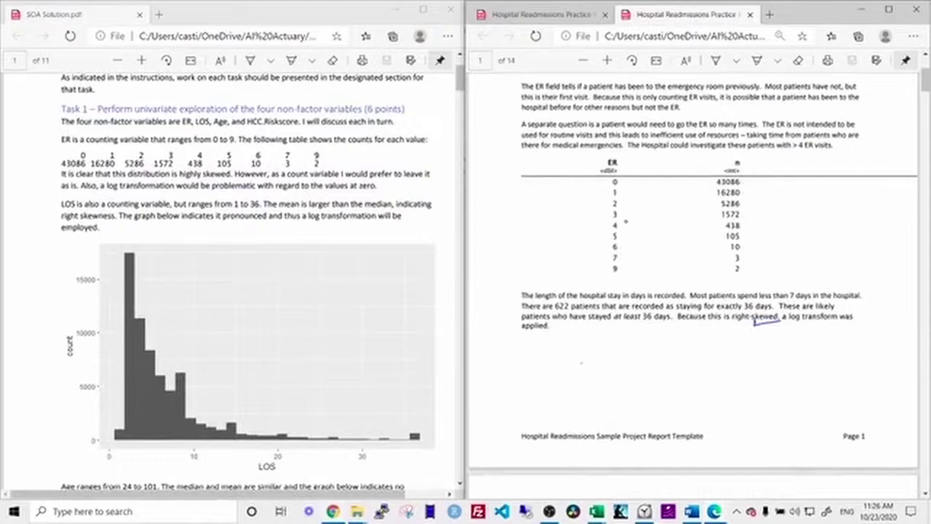
{"action": "key", "text": "alt+Tab"}
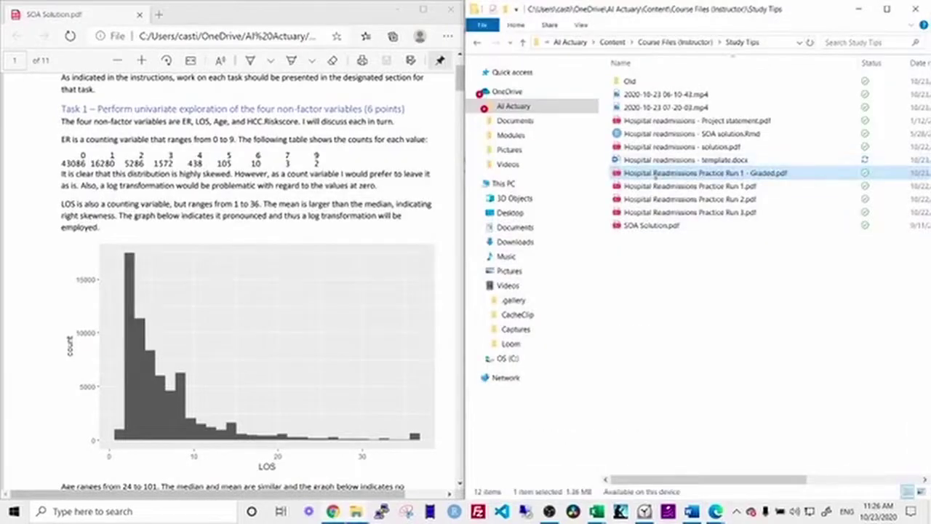
- Open the Practice Run 3 PDF and show it in the right Edge window
{"action": "left_click_drag", "start_coordinate": [656, 173], "coordinate": [727, 198]}
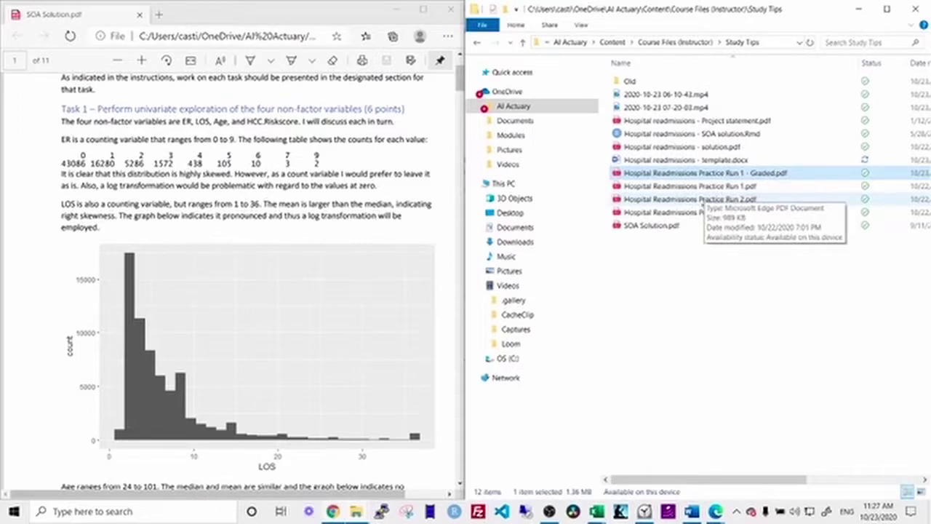
{"action": "left_click", "coordinate": [701, 211]}
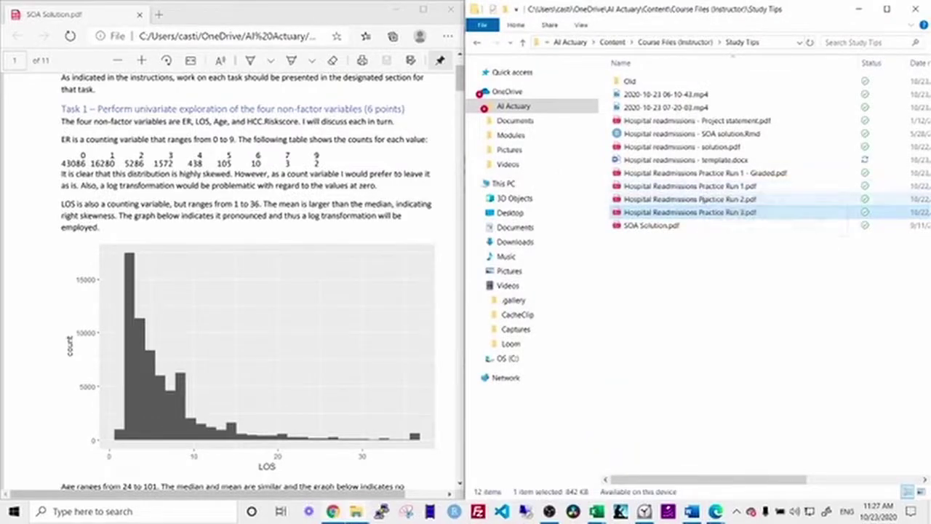
{"action": "key", "text": "alt+Tab"}
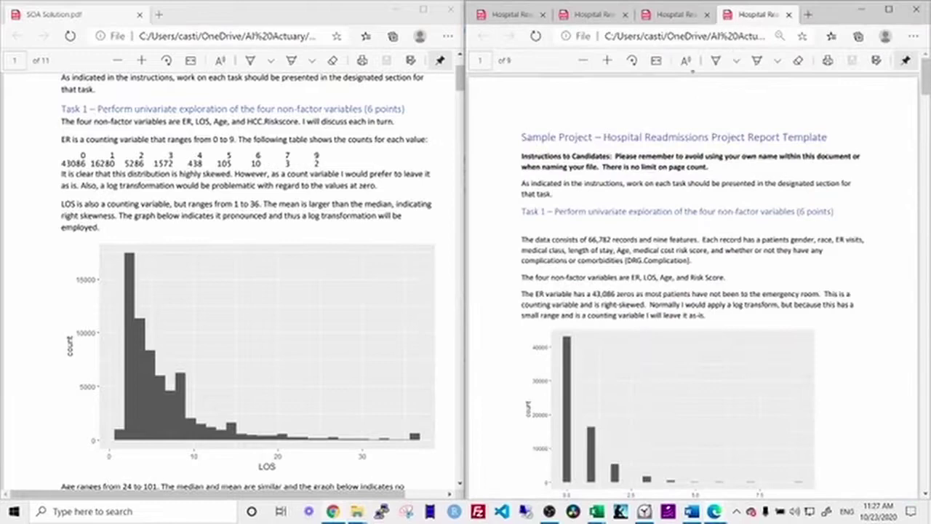
{"action": "left_click", "coordinate": [586, 13]}
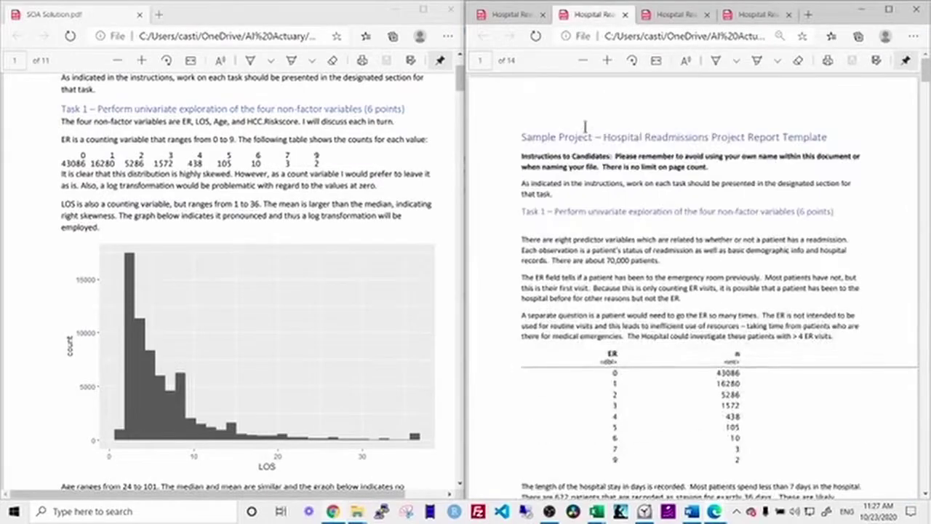
{"action": "left_click", "coordinate": [677, 13]}
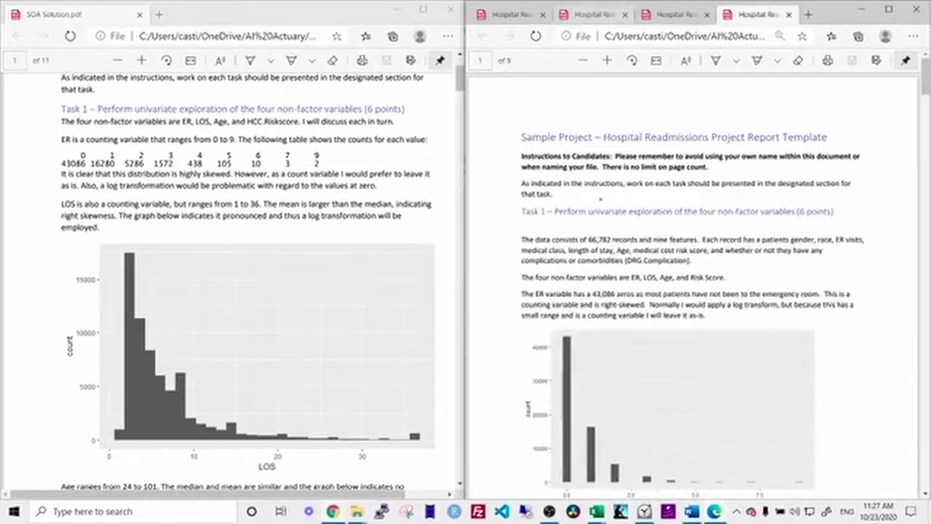
- Skim the next practice run PDF, then return to the third tab
{"action": "key", "text": "ctrl+Tab"}
{"action": "scroll", "coordinate": [611, 239], "scroll_direction": "down", "scroll_amount": 5}
{"action": "scroll", "coordinate": [611, 239], "scroll_direction": "down", "scroll_amount": 5}
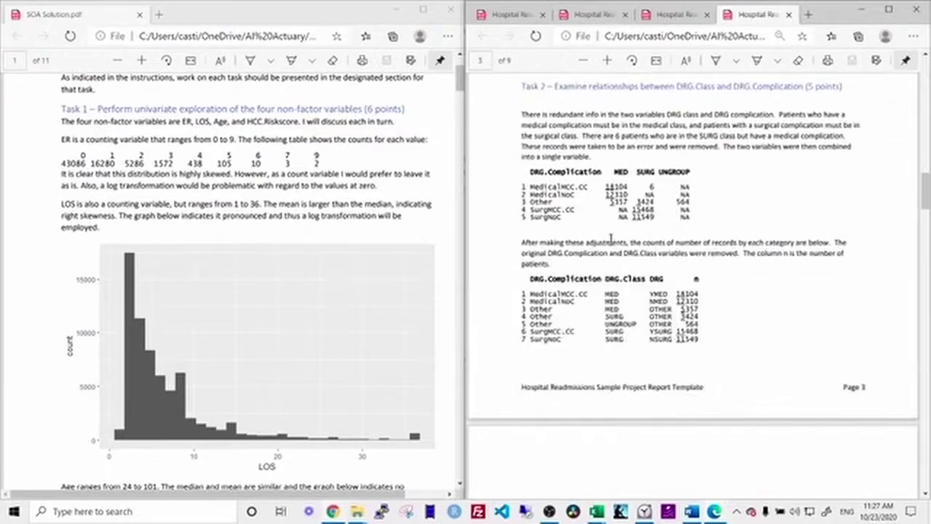
{"action": "left_click", "coordinate": [676, 14]}
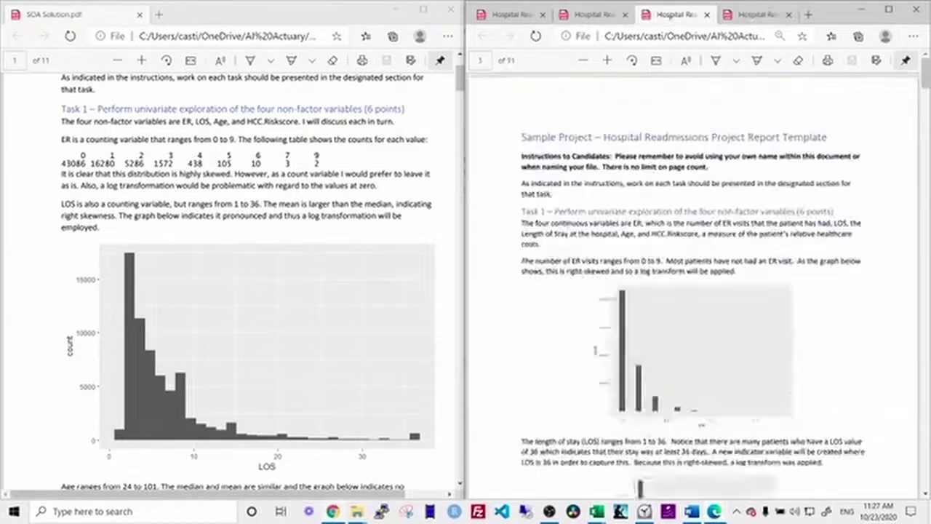
{"action": "scroll", "coordinate": [609, 221], "scroll_direction": "down", "scroll_amount": 10}
{"action": "scroll", "coordinate": [609, 222], "scroll_direction": "up", "scroll_amount": 3}
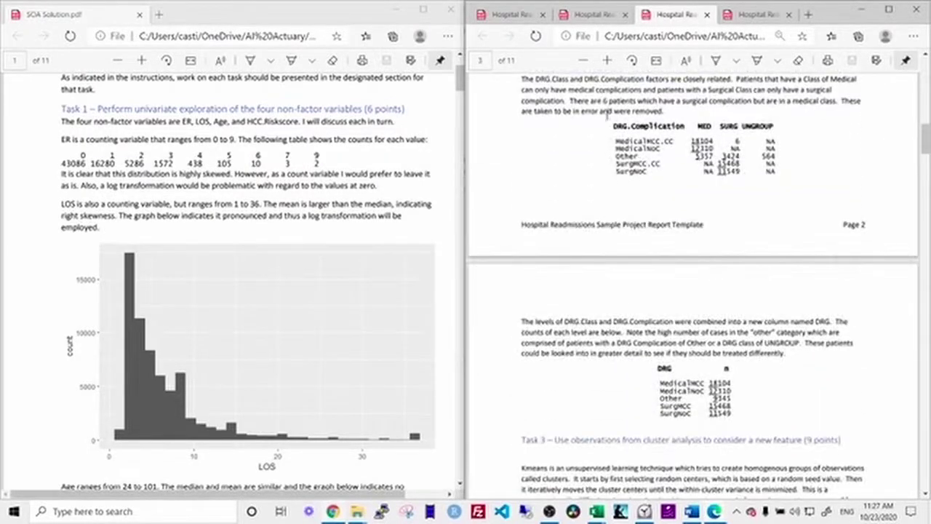
- Compare the annotated report with the 9-page version, ending on the third tab's DRG section
{"action": "left_click", "coordinate": [591, 10]}
{"action": "scroll", "coordinate": [574, 197], "scroll_direction": "down", "scroll_amount": 10}
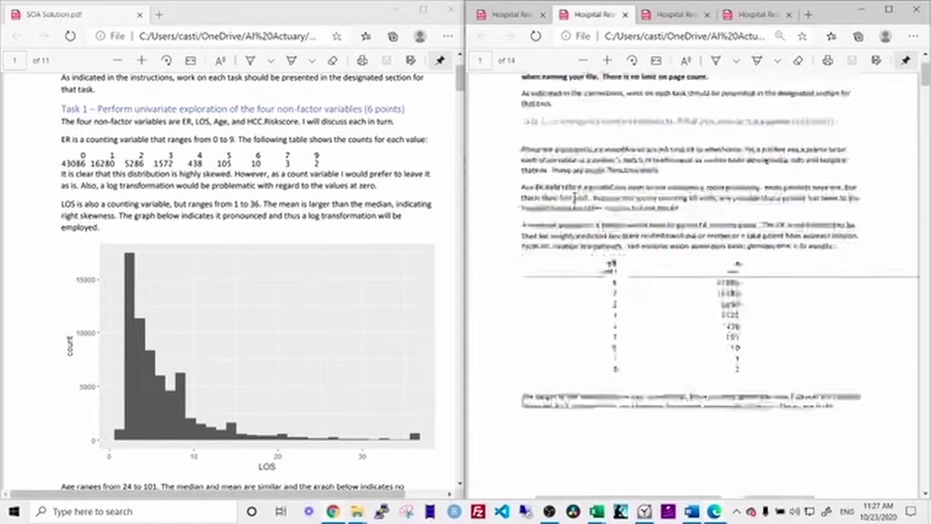
{"action": "scroll", "coordinate": [575, 198], "scroll_direction": "down", "scroll_amount": 1}
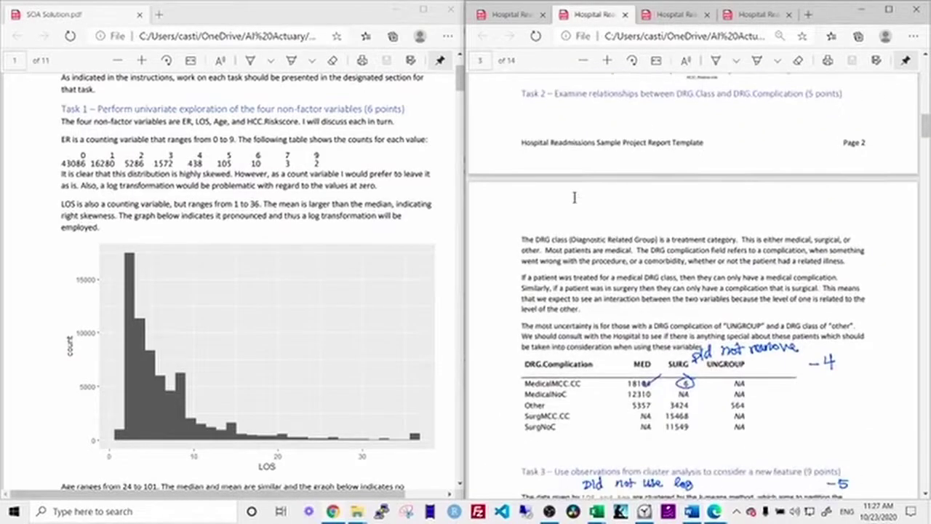
{"action": "left_click", "coordinate": [673, 14]}
{"action": "left_click", "coordinate": [756, 14]}
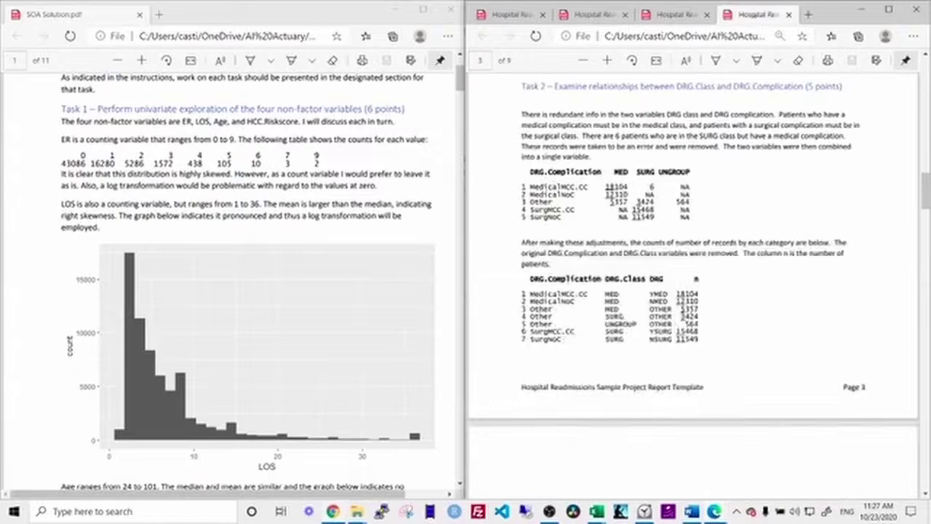
{"action": "left_click", "coordinate": [673, 14]}
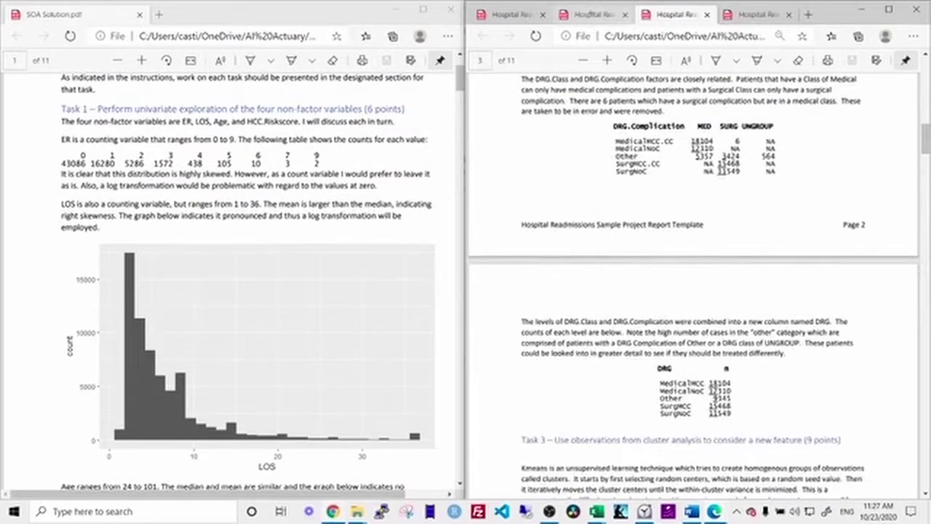
- Return to the annotated practice report tab at page 1's hospital-stay paragraph
{"action": "left_click", "coordinate": [591, 14]}
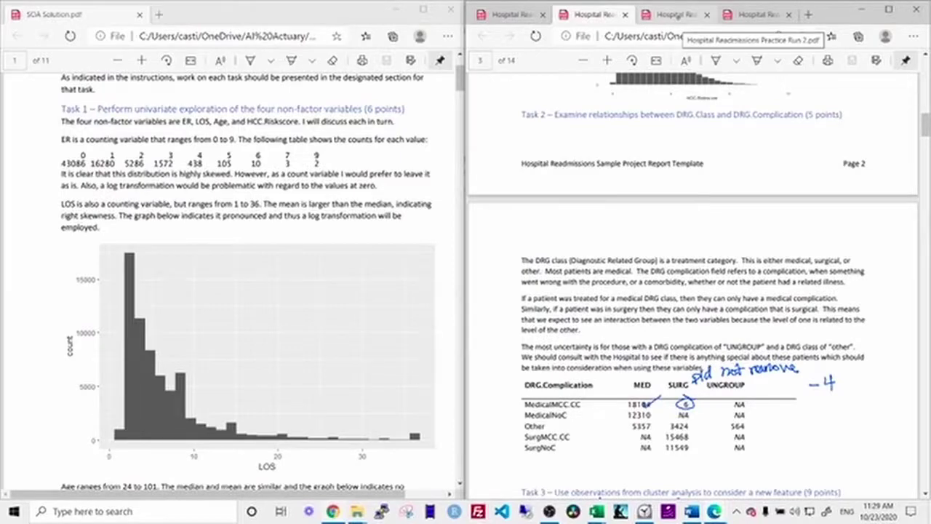
{"action": "scroll", "coordinate": [692, 291], "scroll_direction": "down", "scroll_amount": 3}
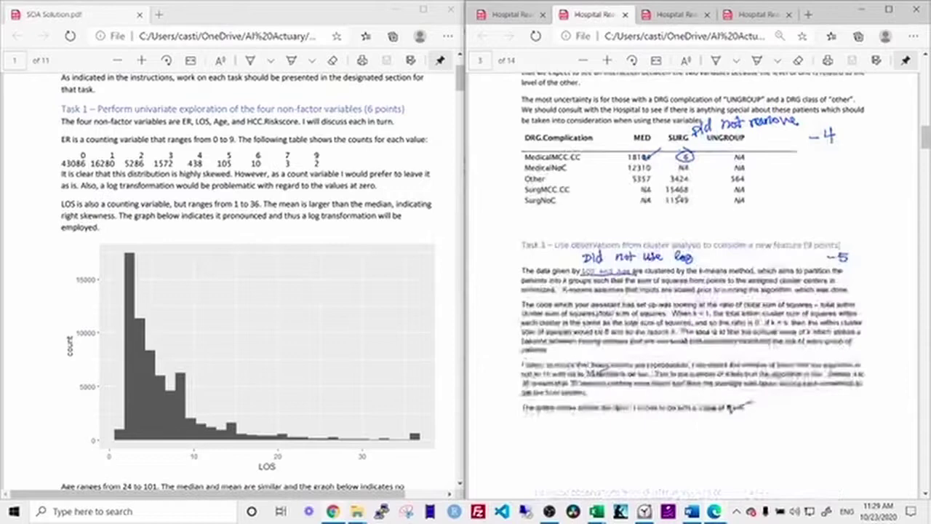
{"action": "scroll", "coordinate": [691, 291], "scroll_direction": "up", "scroll_amount": 10}
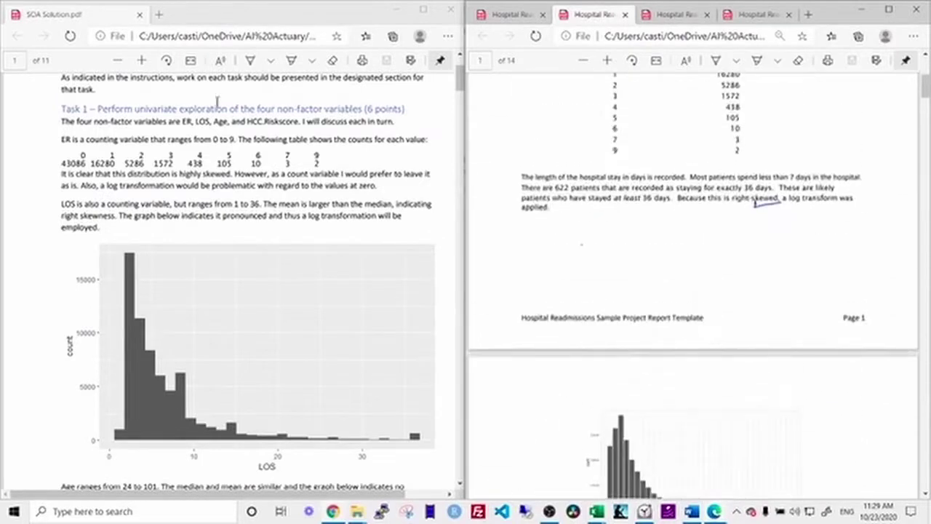
- Bring Chrome's ExamPA Hospital Readmissions Solution page up beside the practice report
{"action": "key", "text": "alt+Tab"}
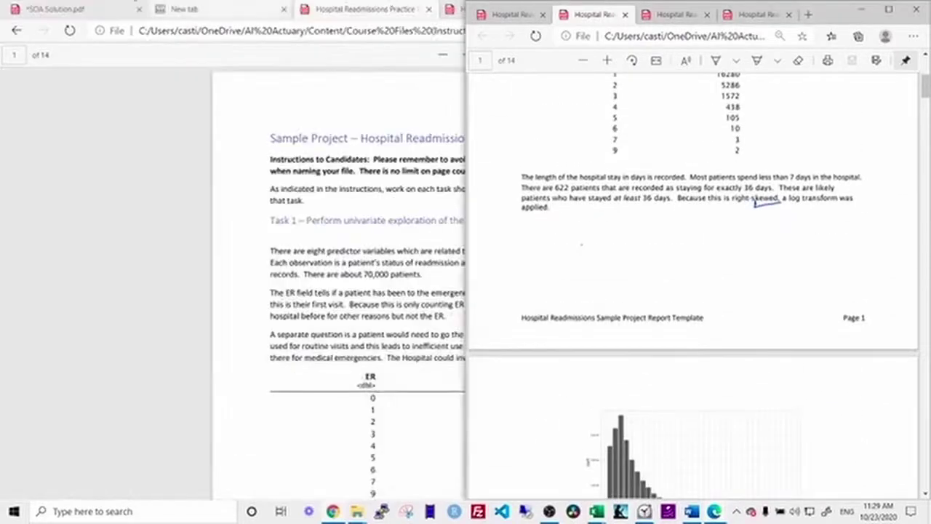
{"action": "key", "text": "alt+Tab"}
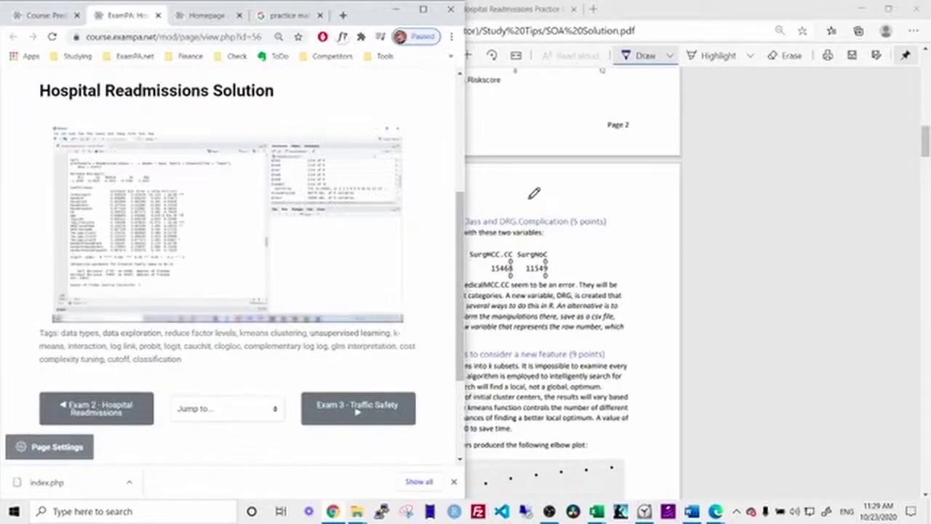
{"action": "key", "text": "alt+Tab"}
{"action": "key", "text": "alt+Tab"}
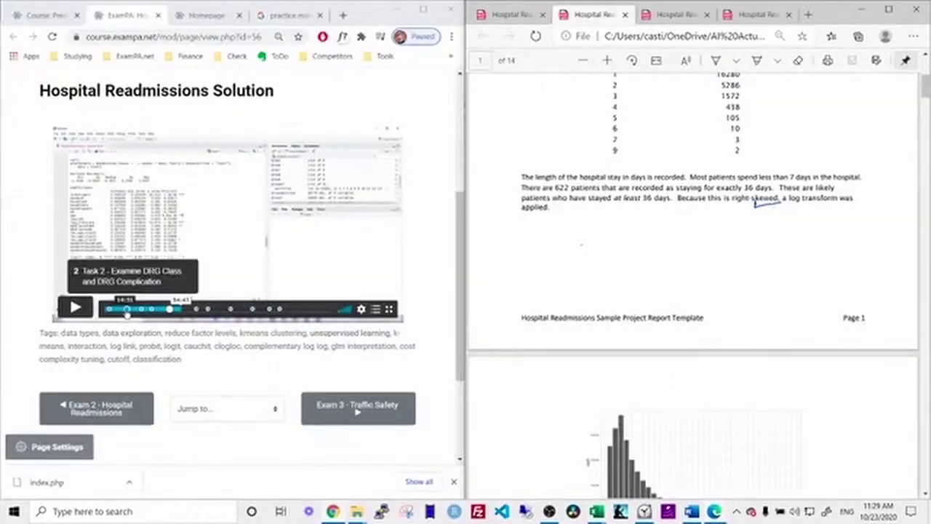
- Play the solution video from an earlier chapter, briefly opening and closing its gear settings
{"action": "left_click", "coordinate": [125, 310]}
{"action": "left_click", "coordinate": [74, 309]}
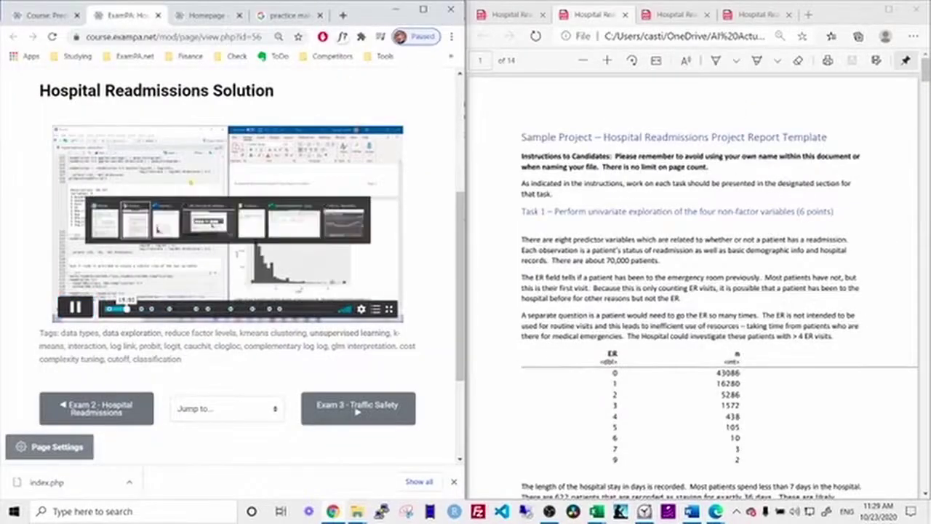
{"action": "left_click", "coordinate": [361, 308]}
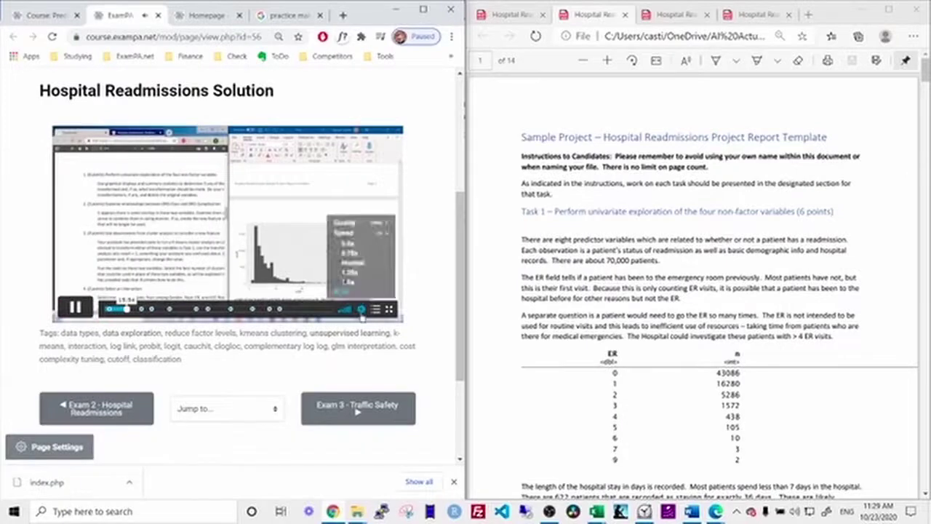
{"action": "left_click", "coordinate": [361, 308]}
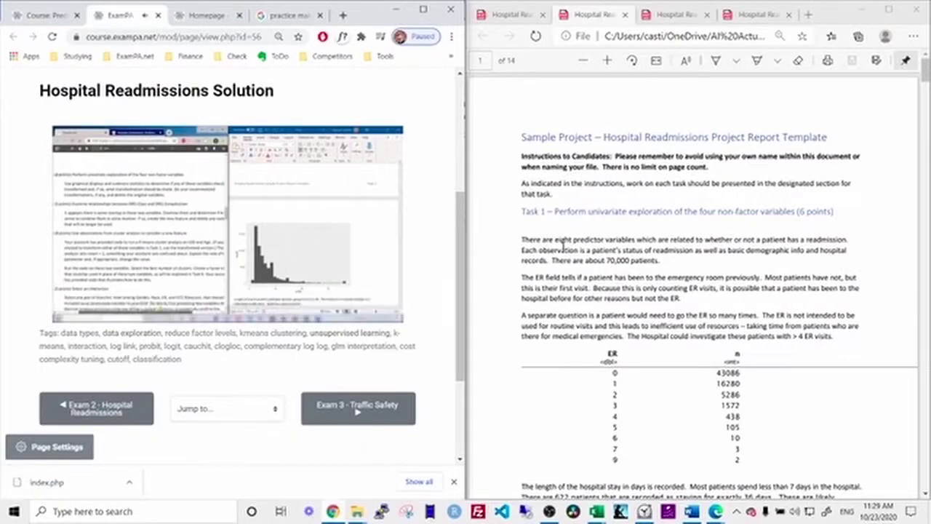
{"action": "scroll", "coordinate": [563, 246], "scroll_direction": "down", "scroll_amount": 1}
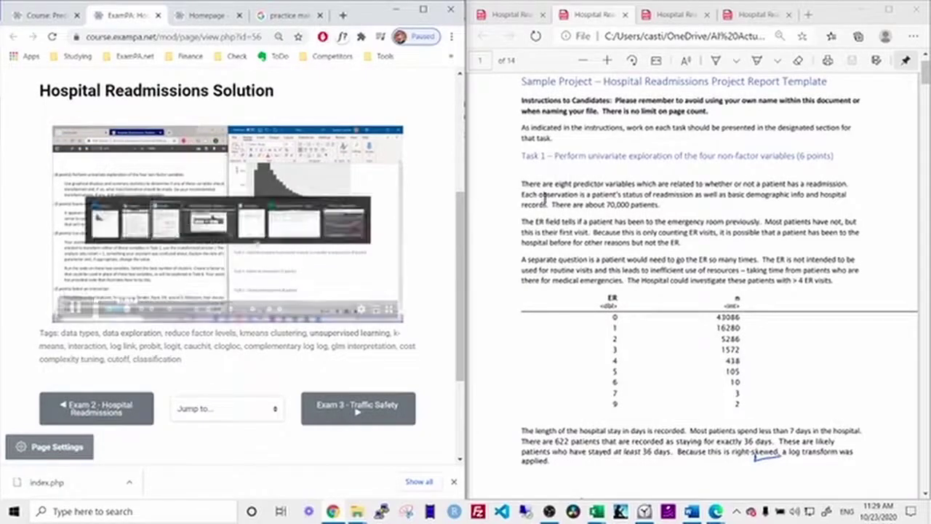
- Scroll the report to page 3's DRG table marked -4 and Task 3 marked -5
{"action": "scroll", "coordinate": [551, 197], "scroll_direction": "down", "scroll_amount": 3}
{"action": "scroll", "coordinate": [550, 198], "scroll_direction": "down", "scroll_amount": 1}
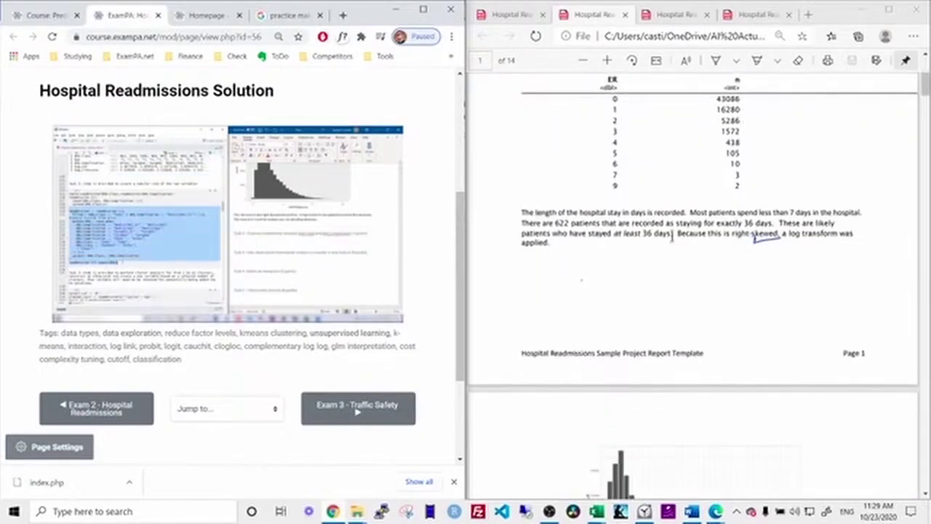
{"action": "scroll", "coordinate": [653, 216], "scroll_direction": "down", "scroll_amount": 1}
{"action": "scroll", "coordinate": [653, 217], "scroll_direction": "up", "scroll_amount": 5}
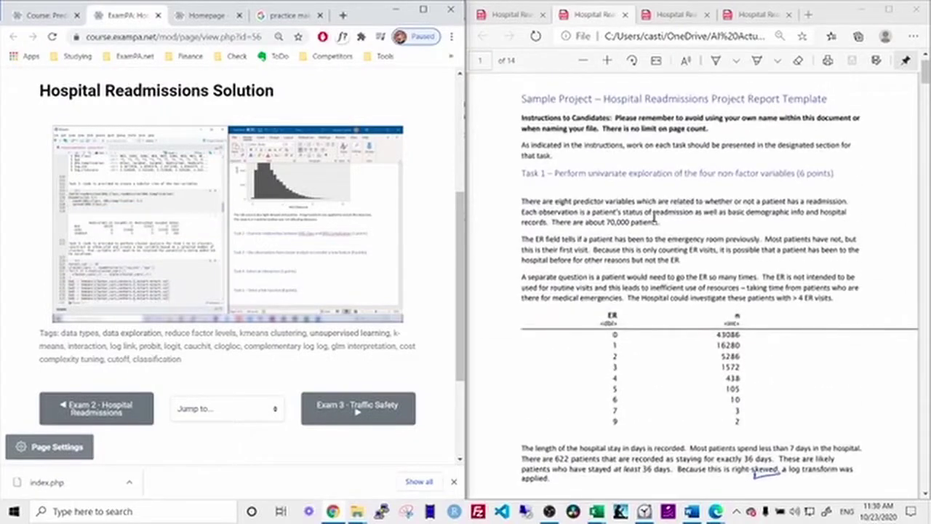
{"action": "scroll", "coordinate": [653, 214], "scroll_direction": "down", "scroll_amount": 4}
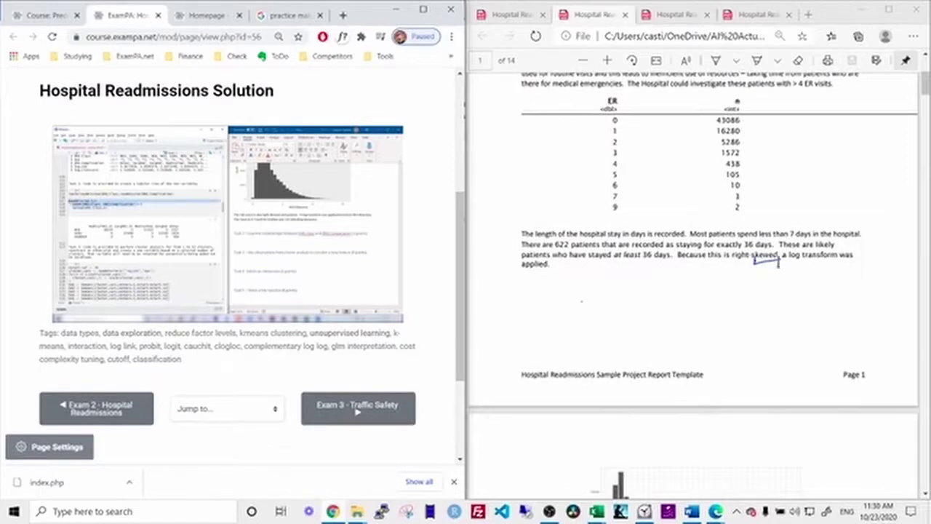
{"action": "scroll", "coordinate": [684, 247], "scroll_direction": "up", "scroll_amount": 2}
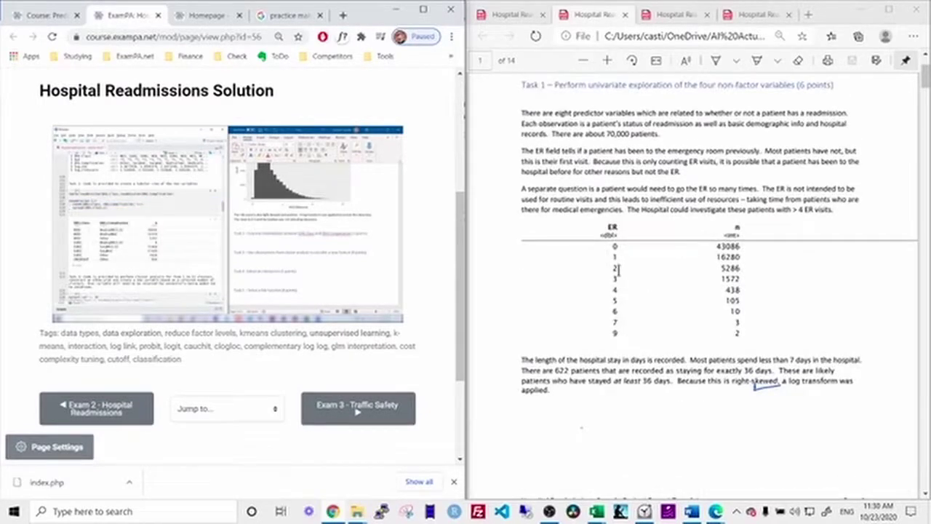
{"action": "scroll", "coordinate": [623, 332], "scroll_direction": "down", "scroll_amount": 3}
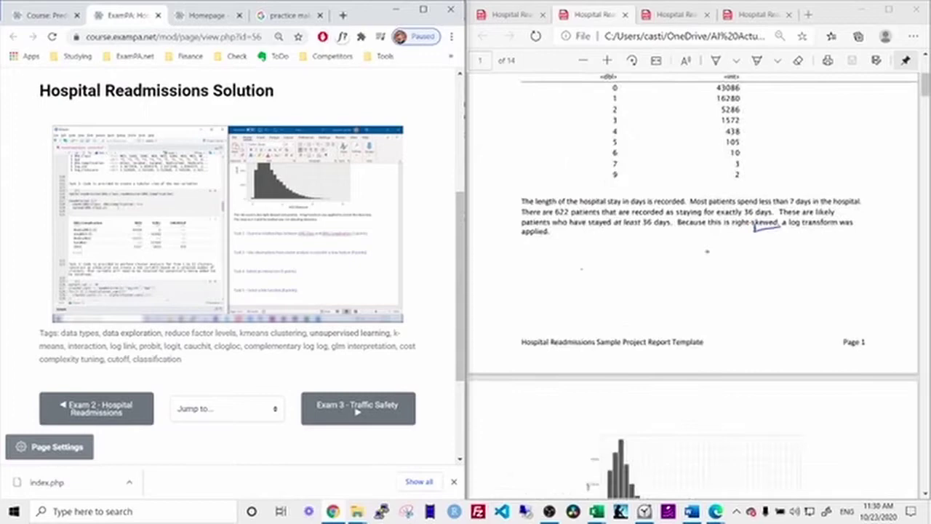
{"action": "scroll", "coordinate": [707, 251], "scroll_direction": "down", "scroll_amount": 3}
{"action": "scroll", "coordinate": [707, 252], "scroll_direction": "up", "scroll_amount": 1}
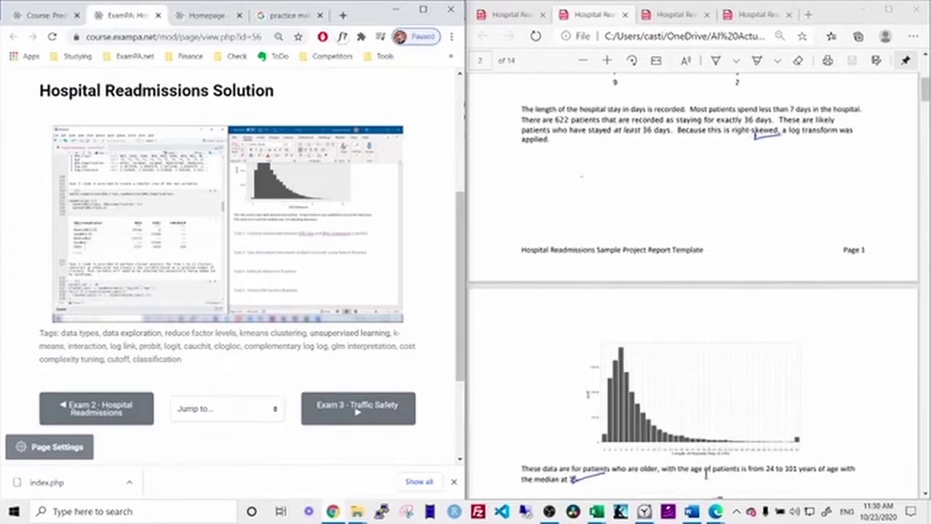
{"action": "scroll", "coordinate": [705, 422], "scroll_direction": "down", "scroll_amount": 10}
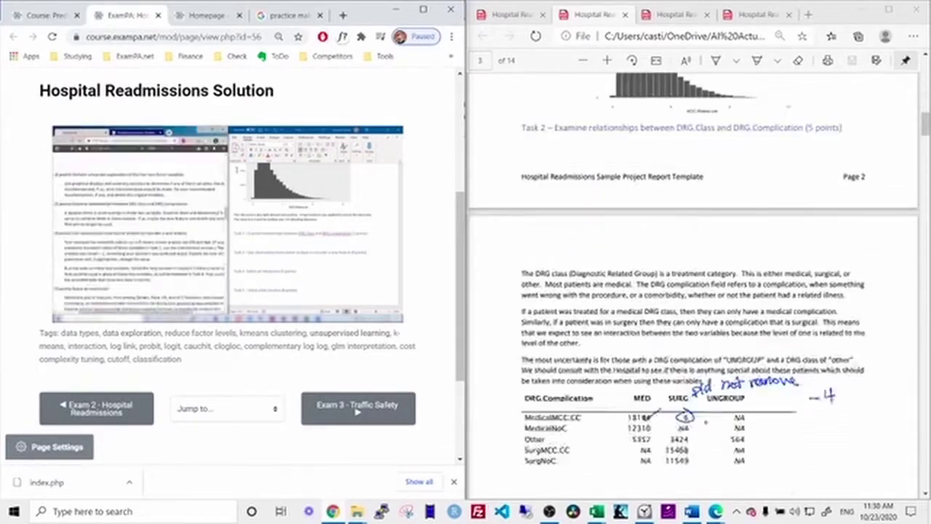
{"action": "scroll", "coordinate": [705, 422], "scroll_direction": "down", "scroll_amount": 1}
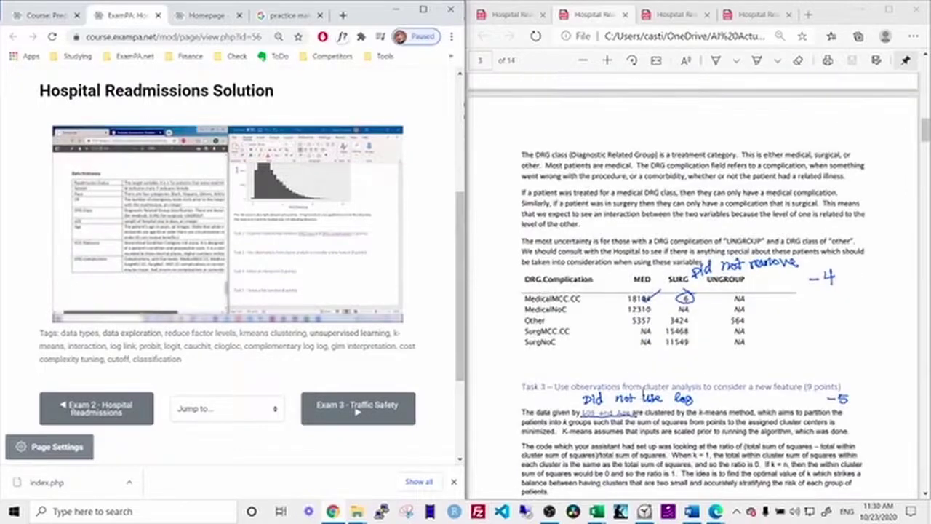
{"action": "mouse_move", "coordinate": [135, 313]}
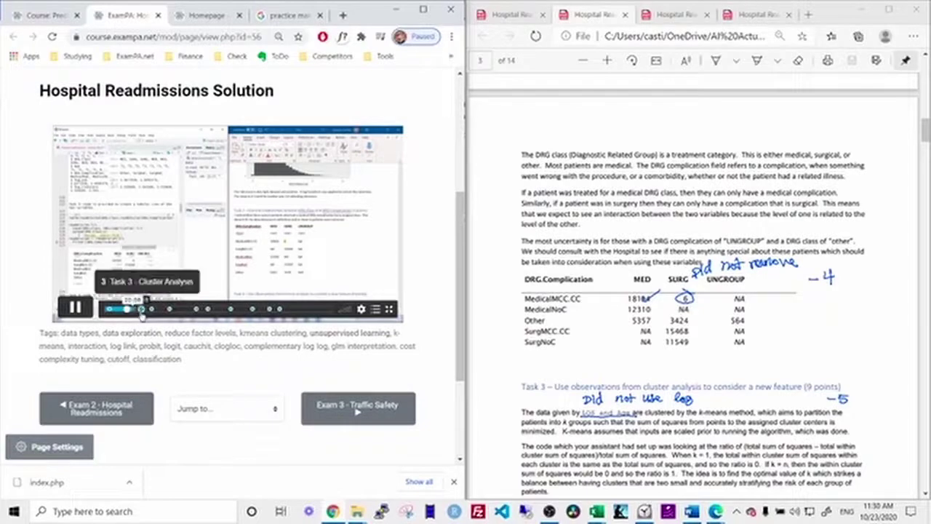
- Pause the video at Task 3 – Cluster Analysis and scroll the report to Task 4's -1 note
{"action": "left_click", "coordinate": [140, 308]}
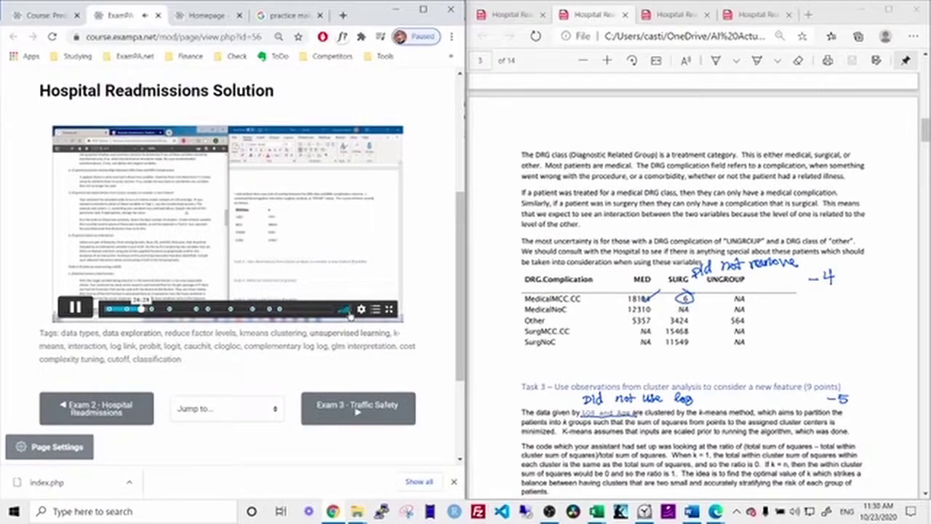
{"action": "left_click", "coordinate": [76, 306]}
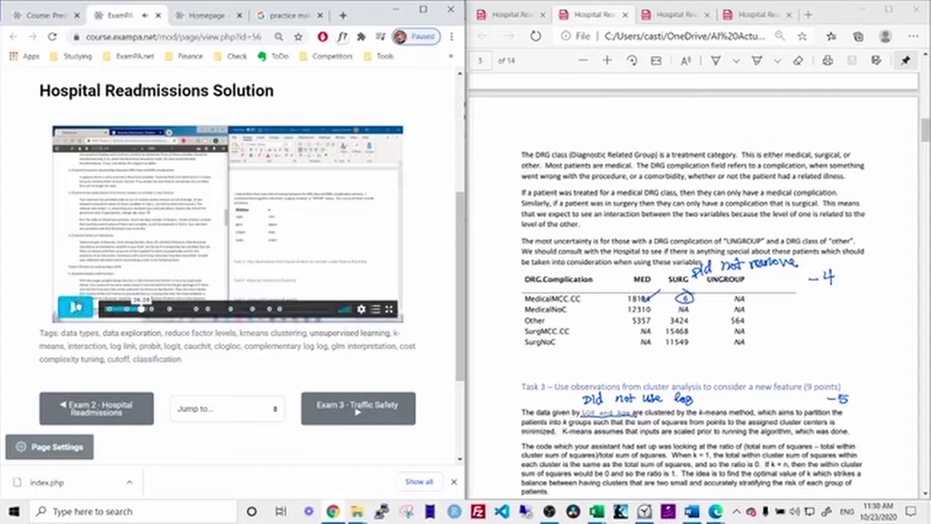
{"action": "scroll", "coordinate": [691, 291], "scroll_direction": "down", "scroll_amount": 3}
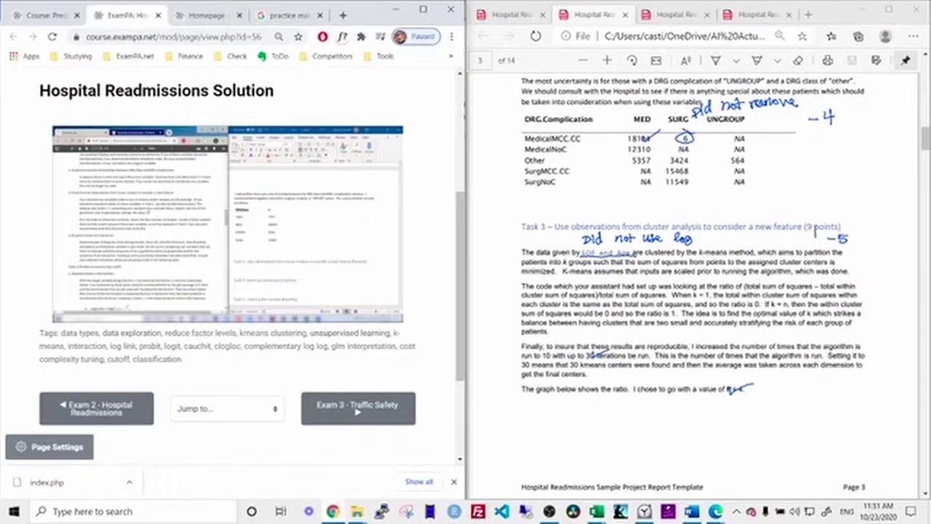
{"action": "scroll", "coordinate": [800, 245], "scroll_direction": "down", "scroll_amount": 2}
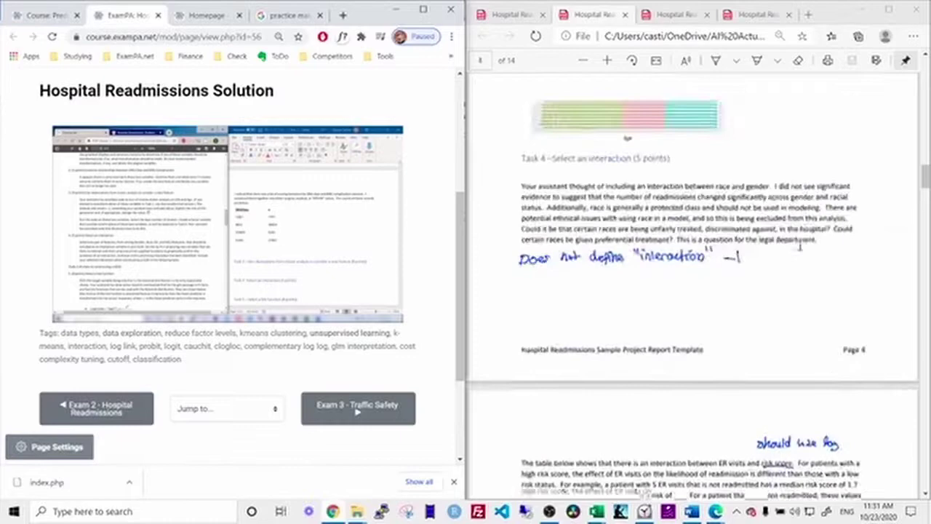
- Advance the solution video past 26:25, play it, and pause around 34:46
{"action": "scroll", "coordinate": [801, 247], "scroll_direction": "up", "scroll_amount": 1}
{"action": "mouse_move", "coordinate": [141, 310]}
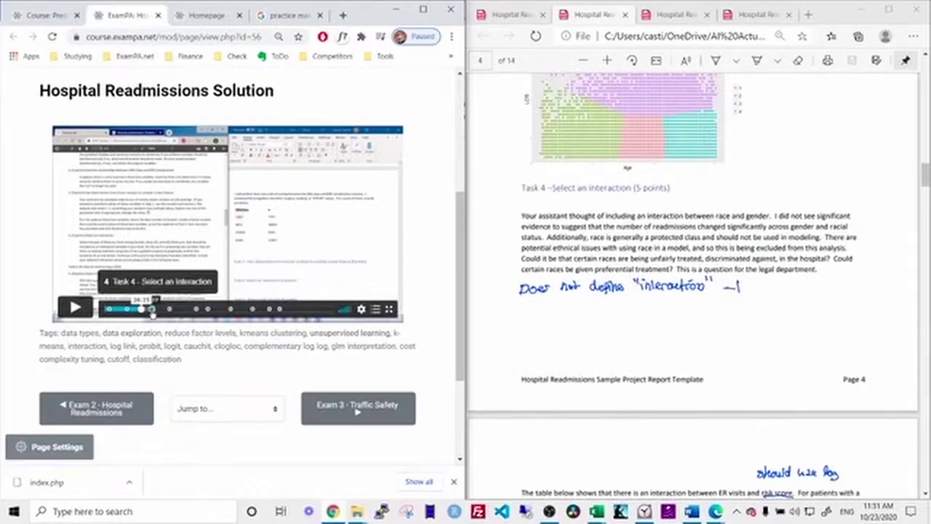
{"action": "left_click", "coordinate": [150, 309]}
{"action": "key", "text": "space"}
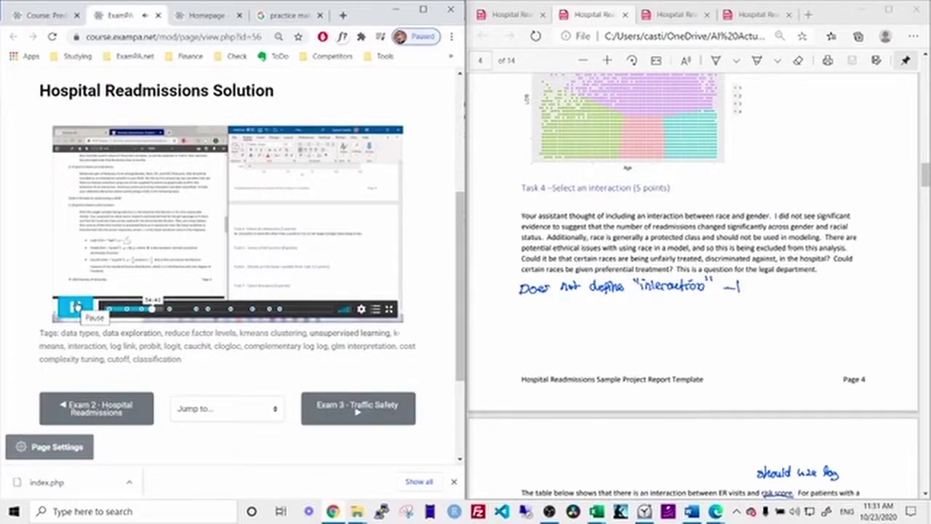
{"action": "left_click", "coordinate": [76, 306]}
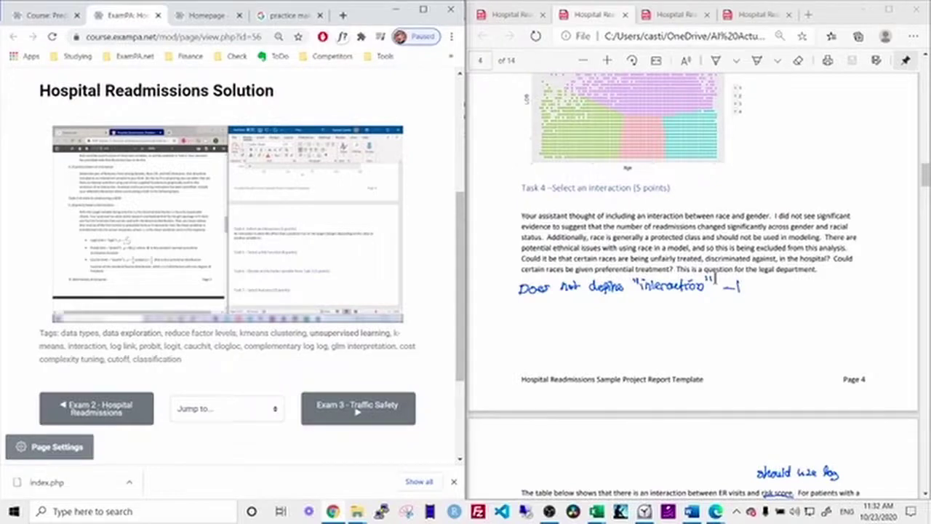
- Open the June 18 (One PC) Customer Phone Calls solution PDF and select its intro paragraph
{"action": "key", "text": "alt+Tab"}
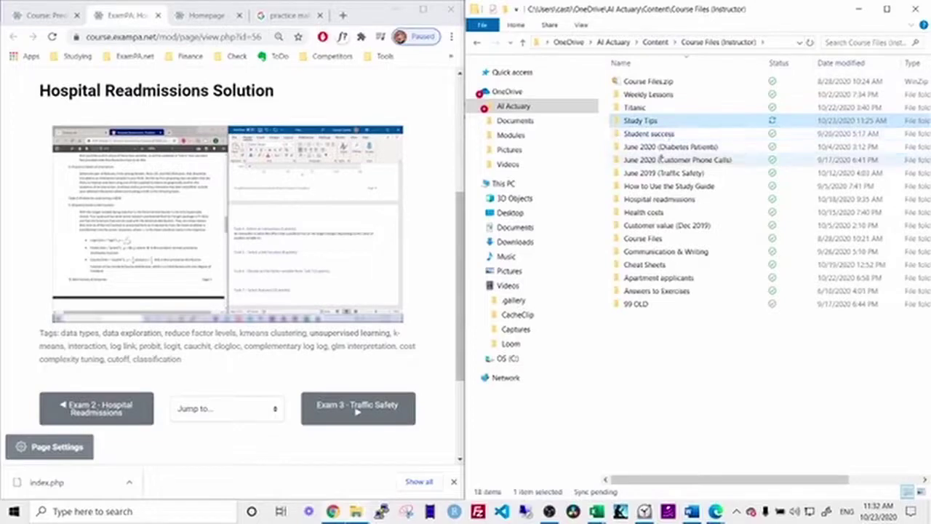
{"action": "left_click", "coordinate": [655, 160]}
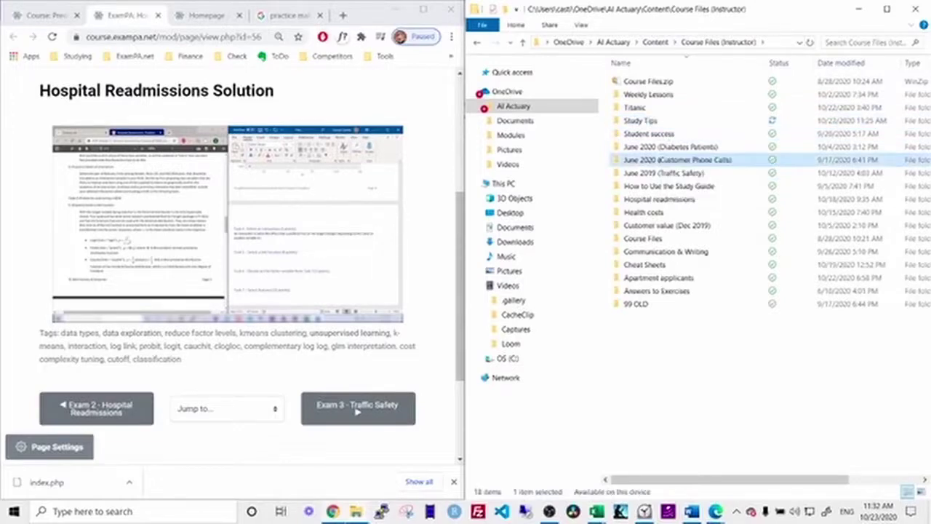
{"action": "double_click", "coordinate": [661, 160]}
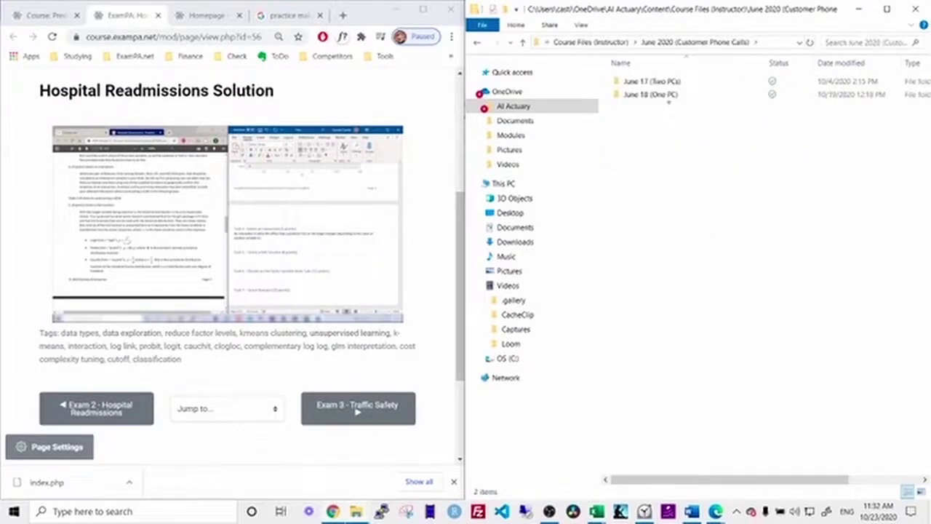
{"action": "double_click", "coordinate": [658, 94]}
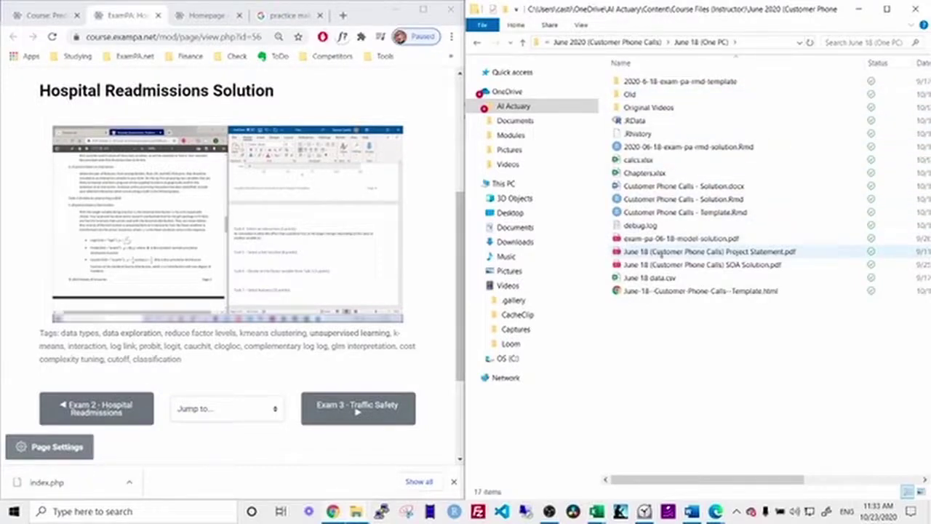
{"action": "double_click", "coordinate": [661, 252]}
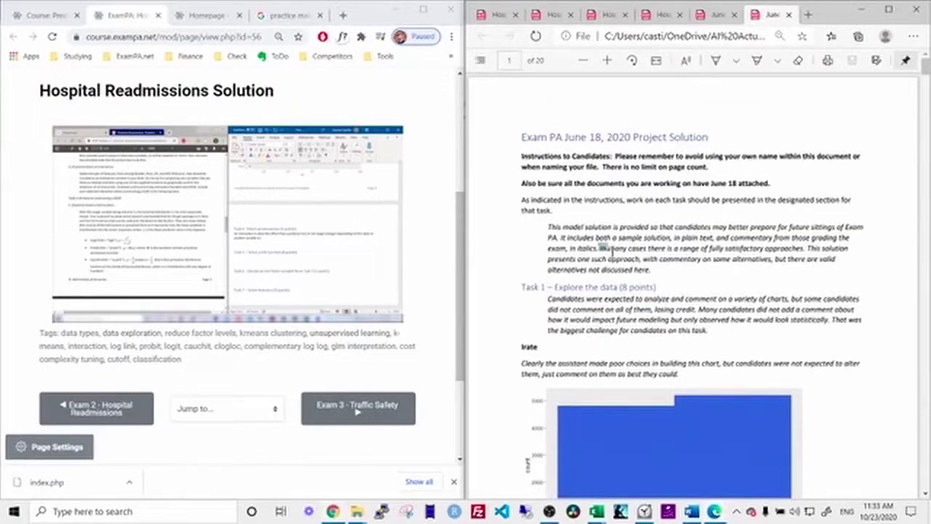
{"action": "left_click_drag", "start_coordinate": [599, 248], "coordinate": [645, 266]}
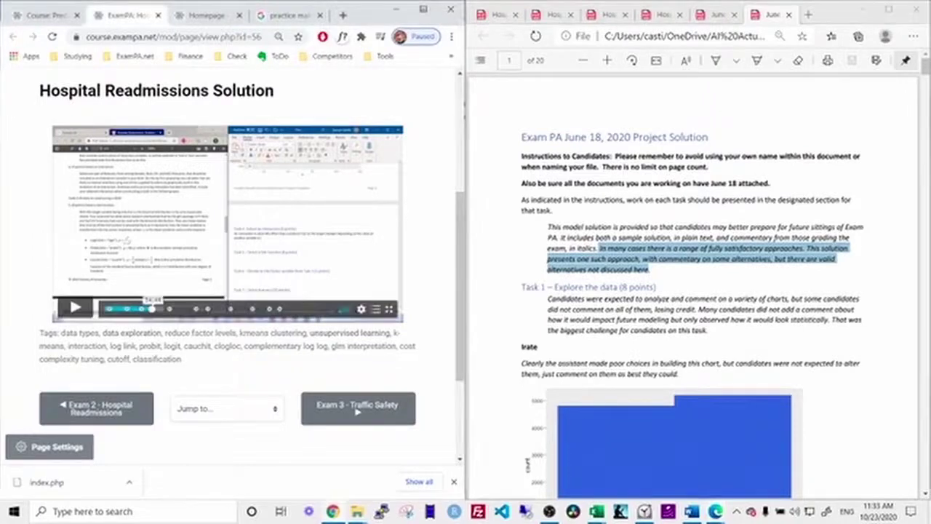
- Maximize the course site window and switch to the course overview page, ready to search
{"action": "left_click", "coordinate": [424, 9]}
{"action": "left_click", "coordinate": [94, 10]}
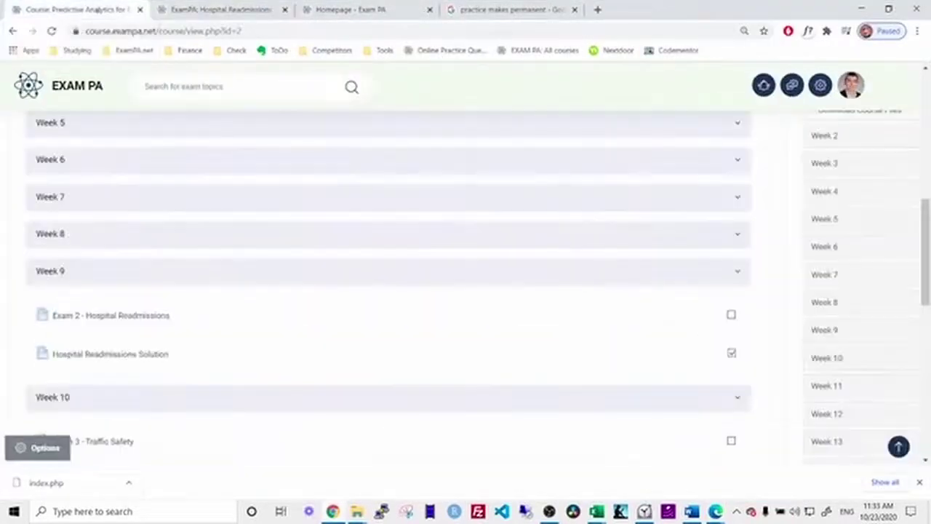
{"action": "left_click", "coordinate": [181, 86]}
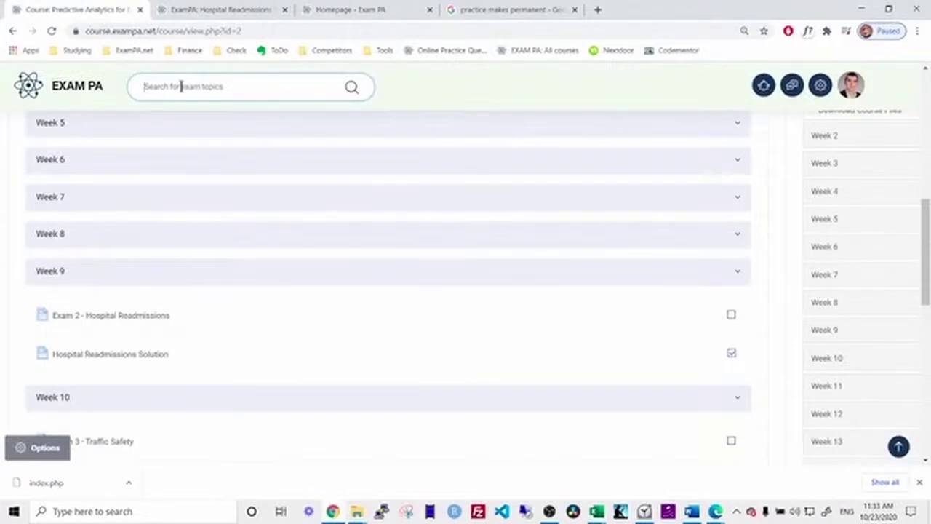
{"action": "key", "text": "alt+Tab"}
{"action": "key", "text": "alt+Tab"}
- Search the course site for 'gamma' and open the GLM Short-Answer Practice Questions – Solutions result
{"action": "type", "text": "gamma"}
{"action": "key", "text": "Return"}
{"action": "scroll", "coordinate": [181, 85], "scroll_direction": "down", "scroll_amount": 5}
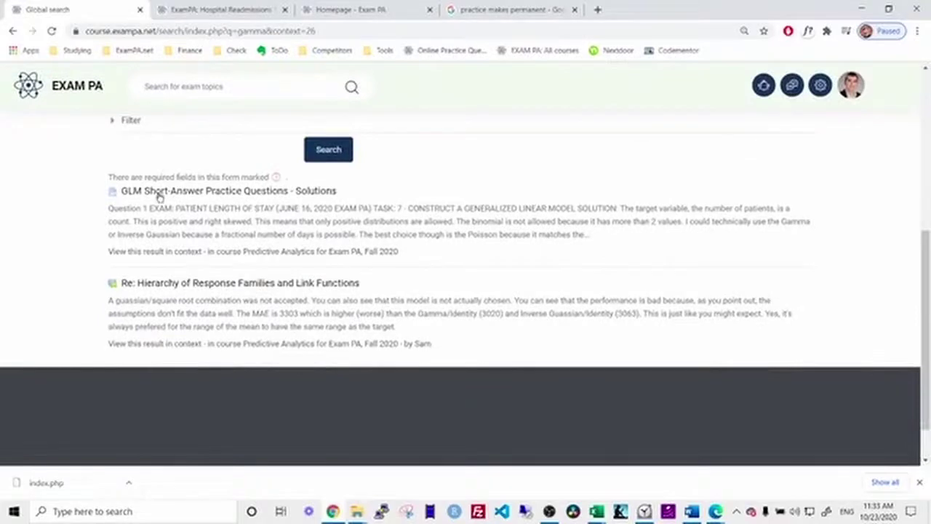
{"action": "left_click", "coordinate": [158, 193]}
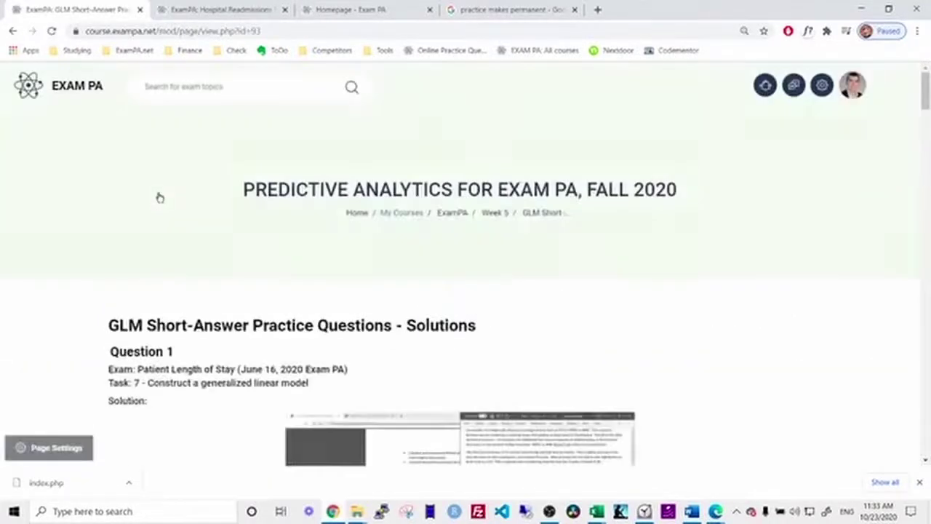
- Run a course site search for 'data exploration'
{"action": "left_click", "coordinate": [219, 88]}
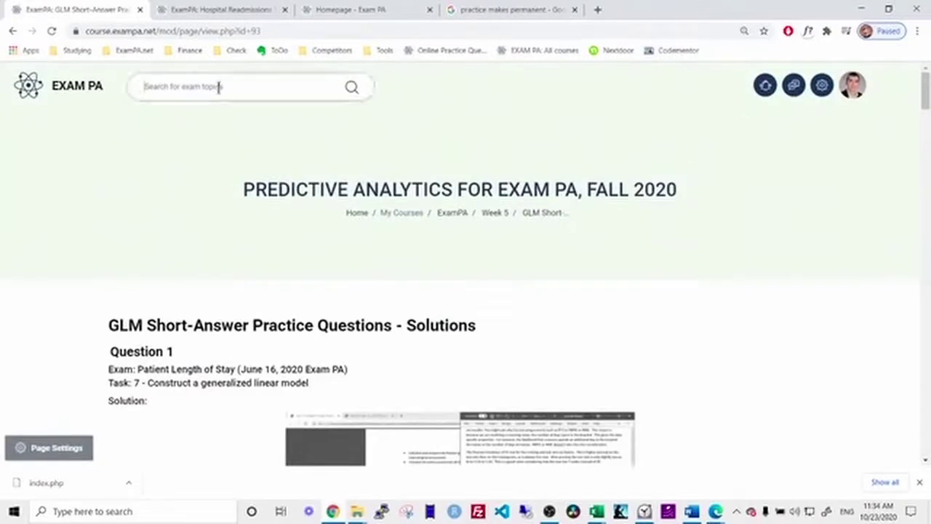
{"action": "type", "text": "sel"}
{"action": "key", "text": "BackSpace"}
{"action": "key", "text": "BackSpace"}
{"action": "key", "text": "BackSpace"}
{"action": "type", "text": "data exploration"}
{"action": "key", "text": "Return"}
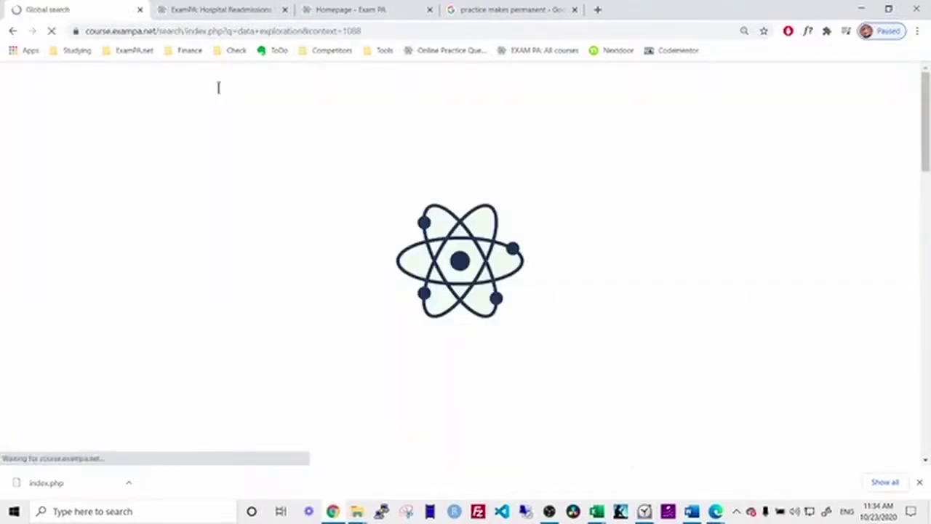
- Open Exam 2 – Hospital Readmissions, Traffic Safety Solution and Customer Phone Calls Solution in new tabs
{"action": "scroll", "coordinate": [222, 139], "scroll_direction": "down", "scroll_amount": 10}
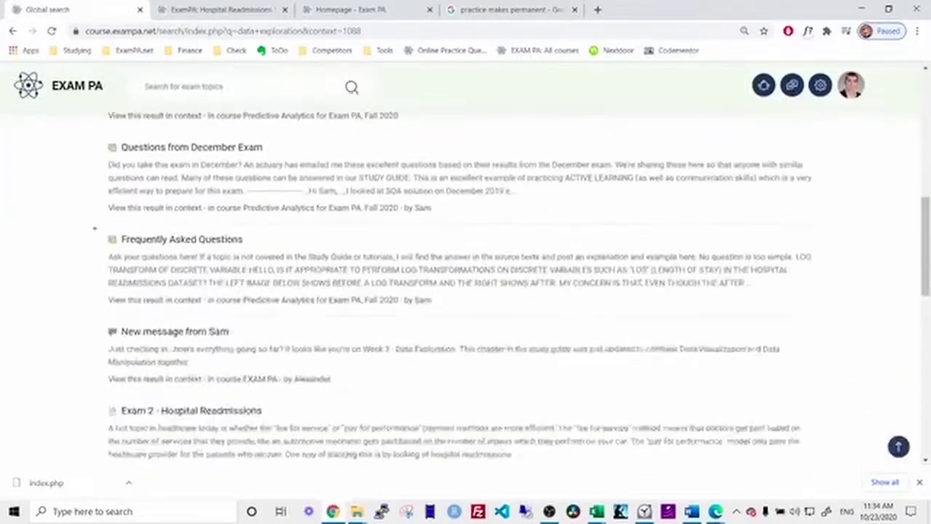
{"action": "scroll", "coordinate": [172, 231], "scroll_direction": "down", "scroll_amount": 1}
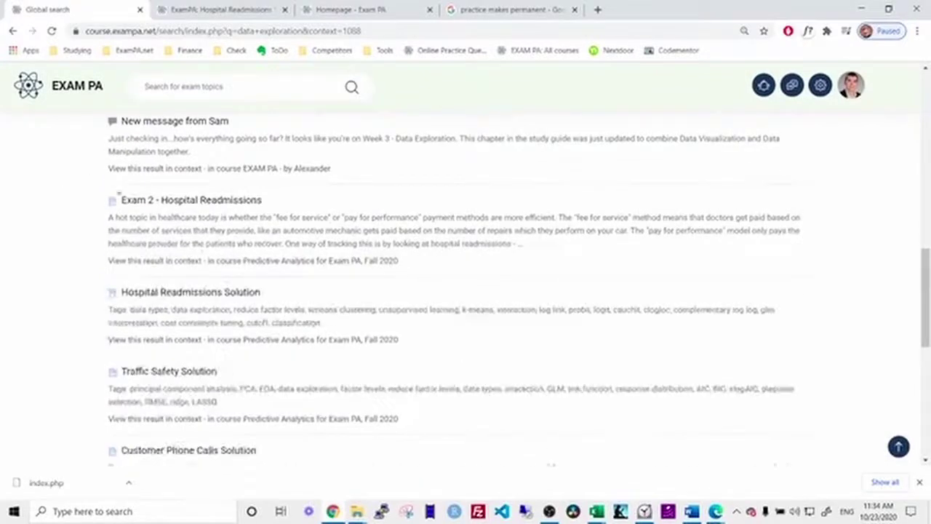
{"action": "middle_click", "coordinate": [135, 202]}
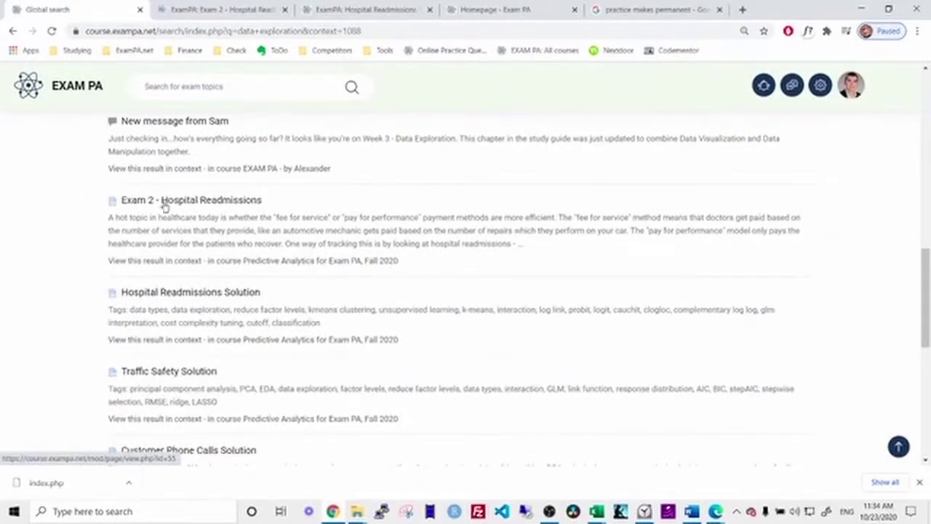
{"action": "scroll", "coordinate": [145, 240], "scroll_direction": "down", "scroll_amount": 2}
{"action": "middle_click", "coordinate": [138, 264]}
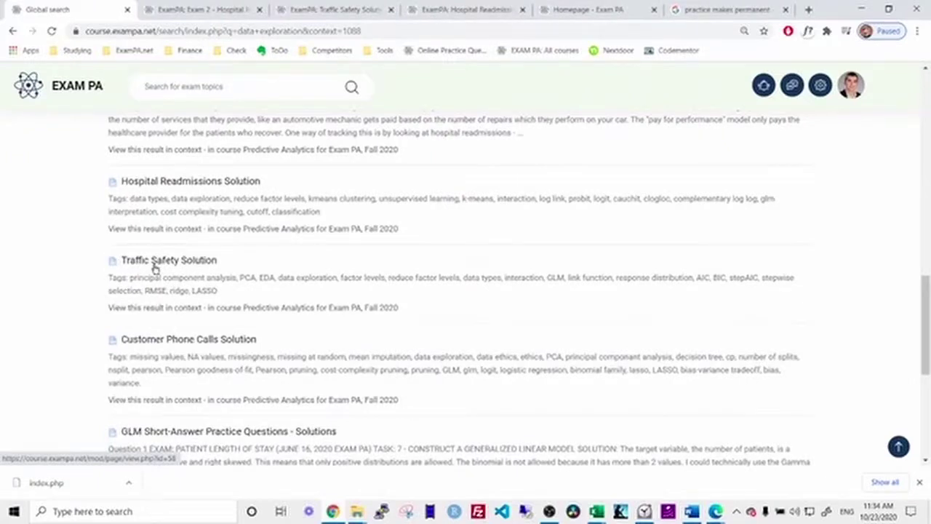
{"action": "scroll", "coordinate": [154, 268], "scroll_direction": "down", "scroll_amount": 2}
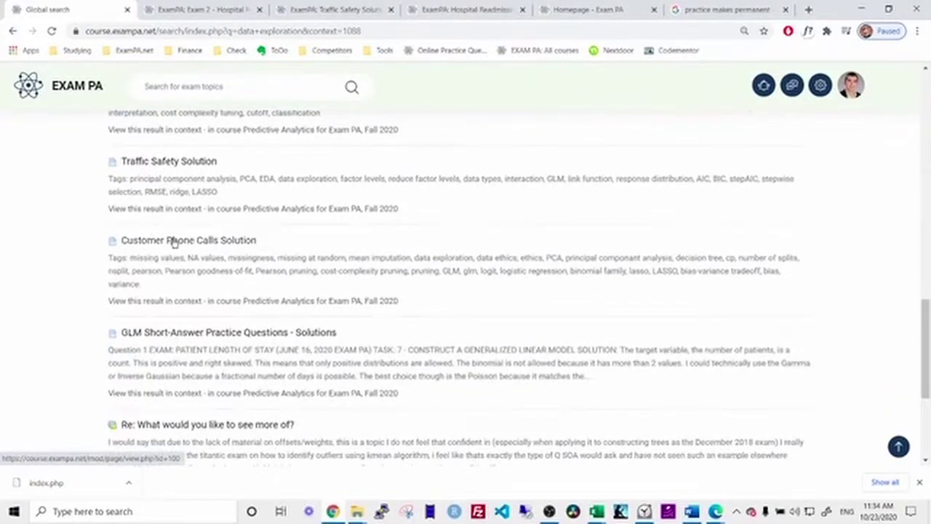
{"action": "middle_click", "coordinate": [173, 242]}
- Preview the Traffic Safety video from Task 2, then jump the Customer Phone Calls video to chapter 2
{"action": "key", "text": "ctrl+Tab"}
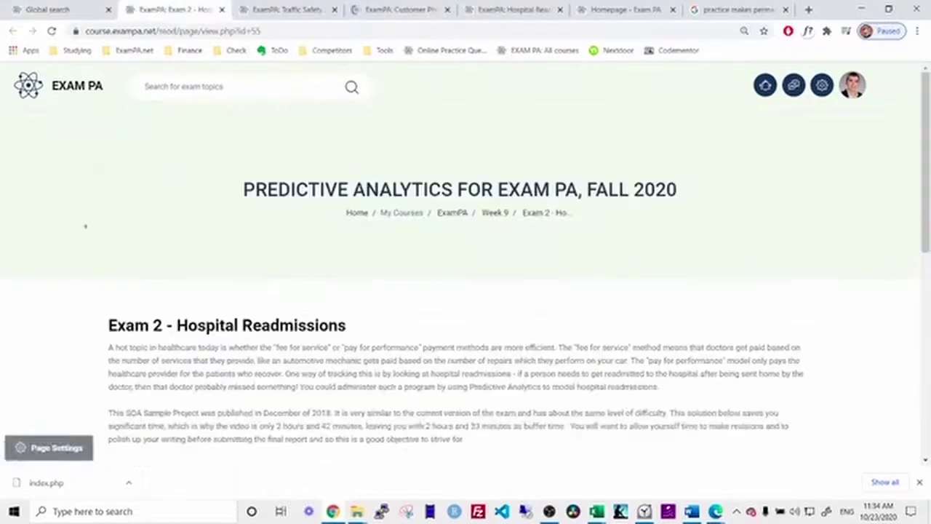
{"action": "scroll", "coordinate": [85, 226], "scroll_direction": "down", "scroll_amount": 4}
{"action": "key", "text": "ctrl+Tab"}
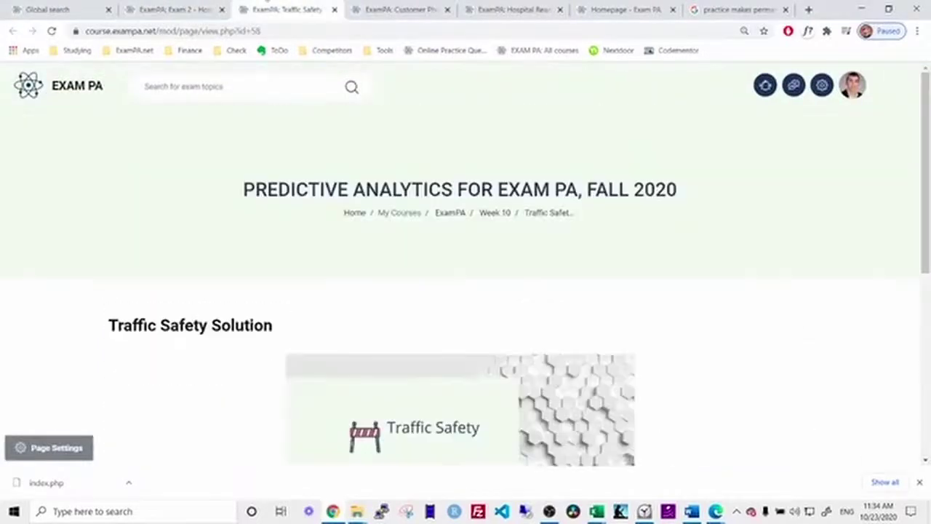
{"action": "scroll", "coordinate": [194, 171], "scroll_direction": "down", "scroll_amount": 3}
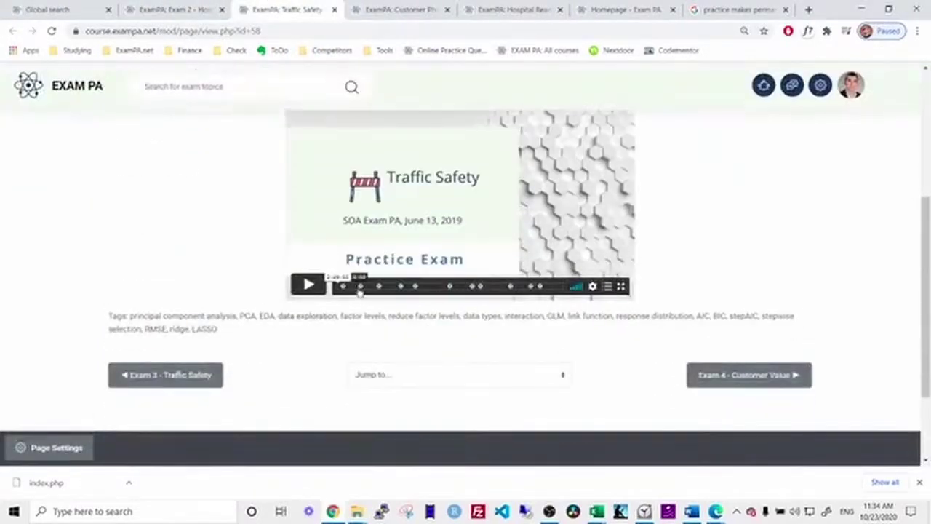
{"action": "left_click", "coordinate": [361, 288]}
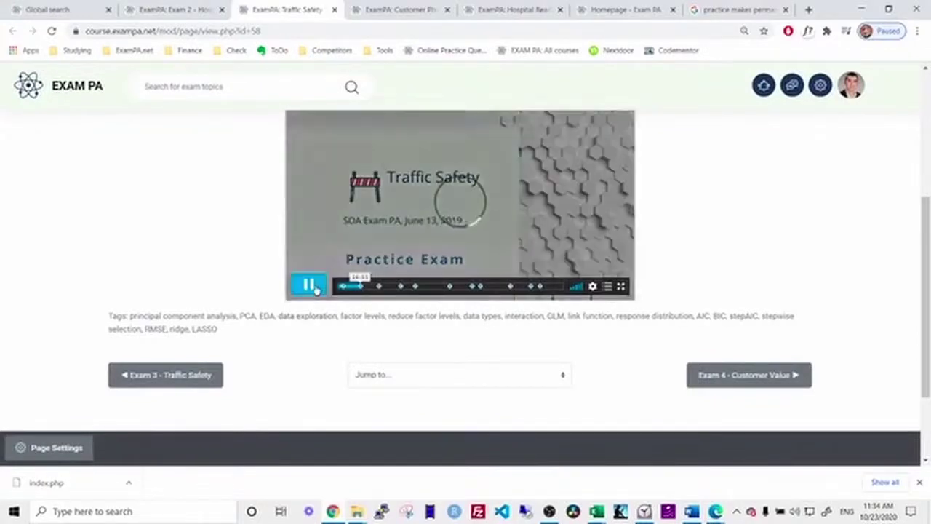
{"action": "left_click", "coordinate": [310, 287]}
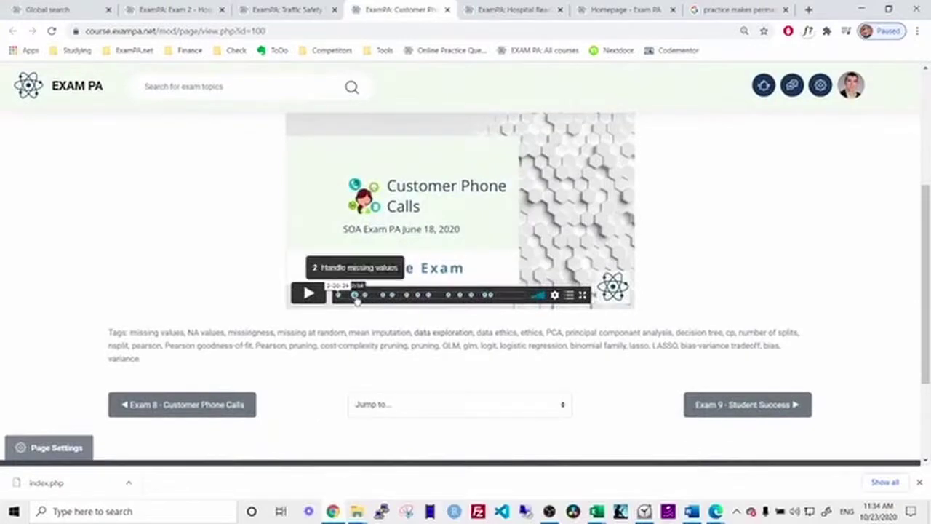
{"action": "left_click", "coordinate": [355, 295]}
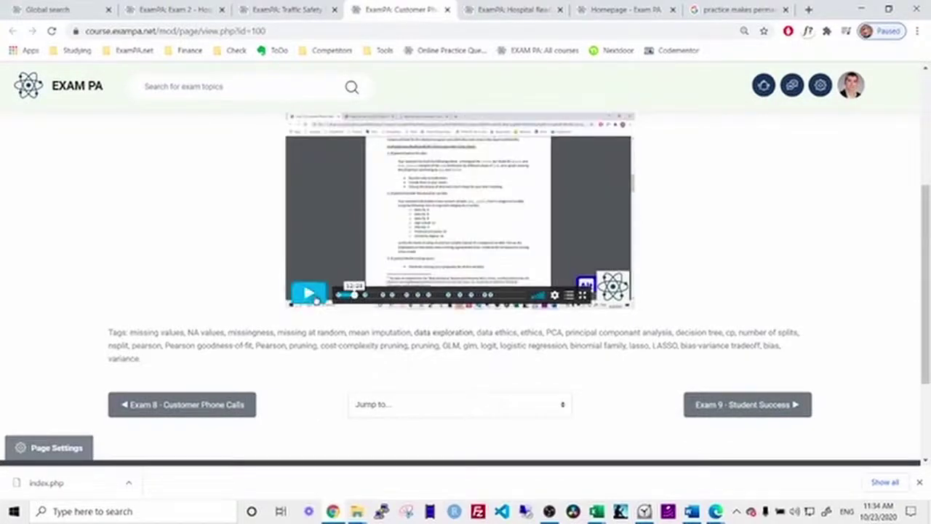